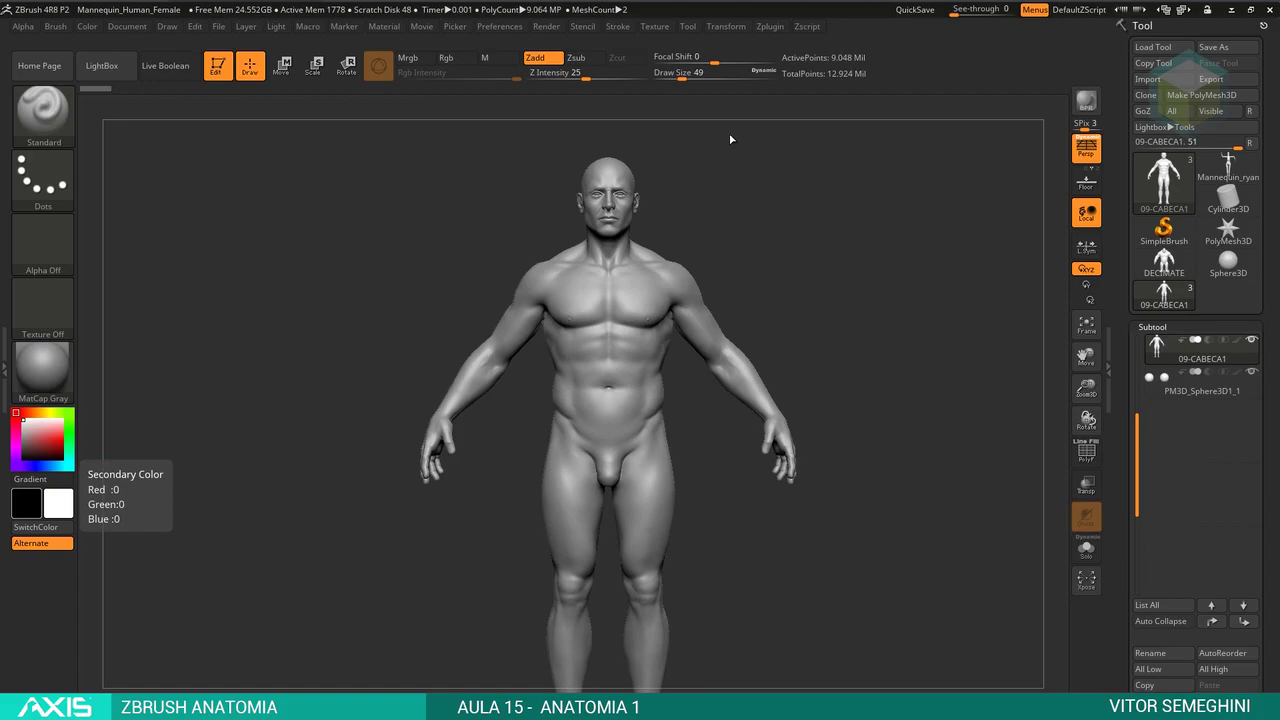
Step: Inspect the mannequin from front, side and back, then switch to the anatomy pin in Chrome
{"action": "mouse_move", "coordinate": [711, 211]}
{"action": "left_mouse_down", "text": "shift"}
{"action": "mouse_move", "coordinate": [762, 227]}
{"action": "mouse_move", "coordinate": [708, 236]}
{"action": "left_mouse_up", "text": "shift"}
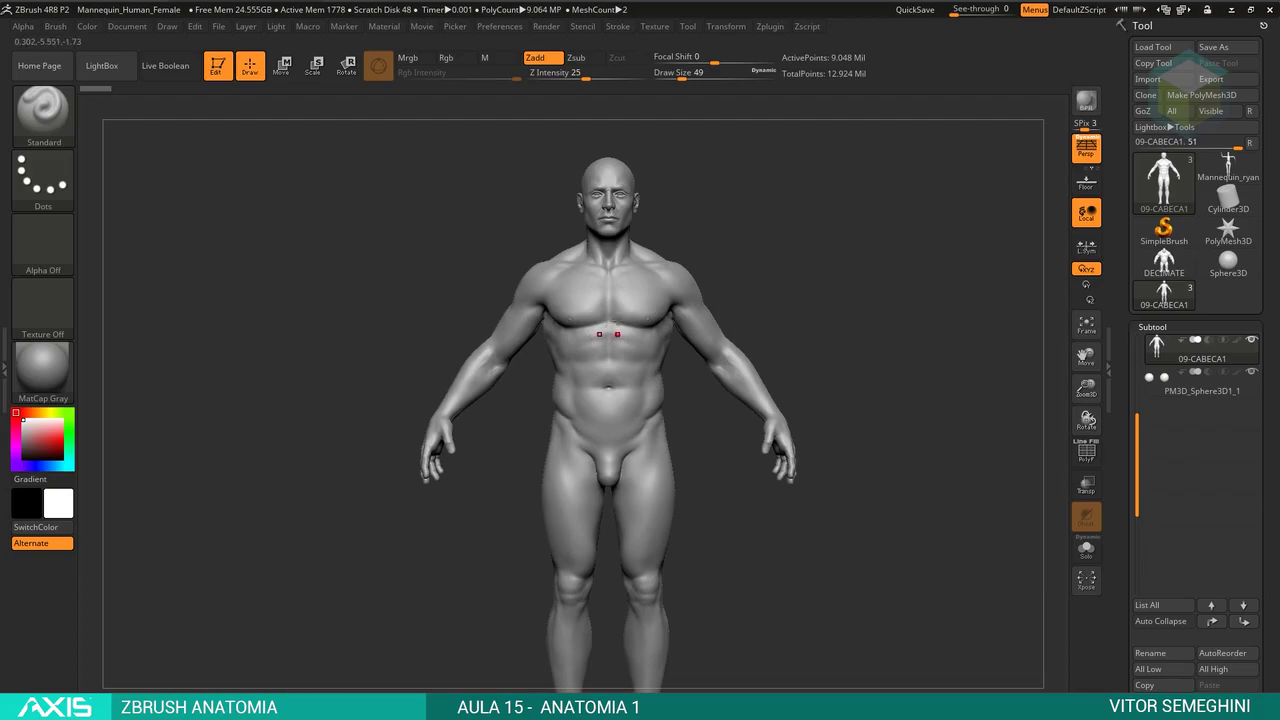
{"action": "mouse_move", "coordinate": [723, 249]}
{"action": "left_mouse_down", "text": "alt"}
{"action": "mouse_move", "coordinate": [766, 229]}
{"action": "mouse_move", "coordinate": [771, 274]}
{"action": "mouse_move", "coordinate": [790, 174]}
{"action": "mouse_move", "coordinate": [701, 160]}
{"action": "left_mouse_up", "text": "alt"}
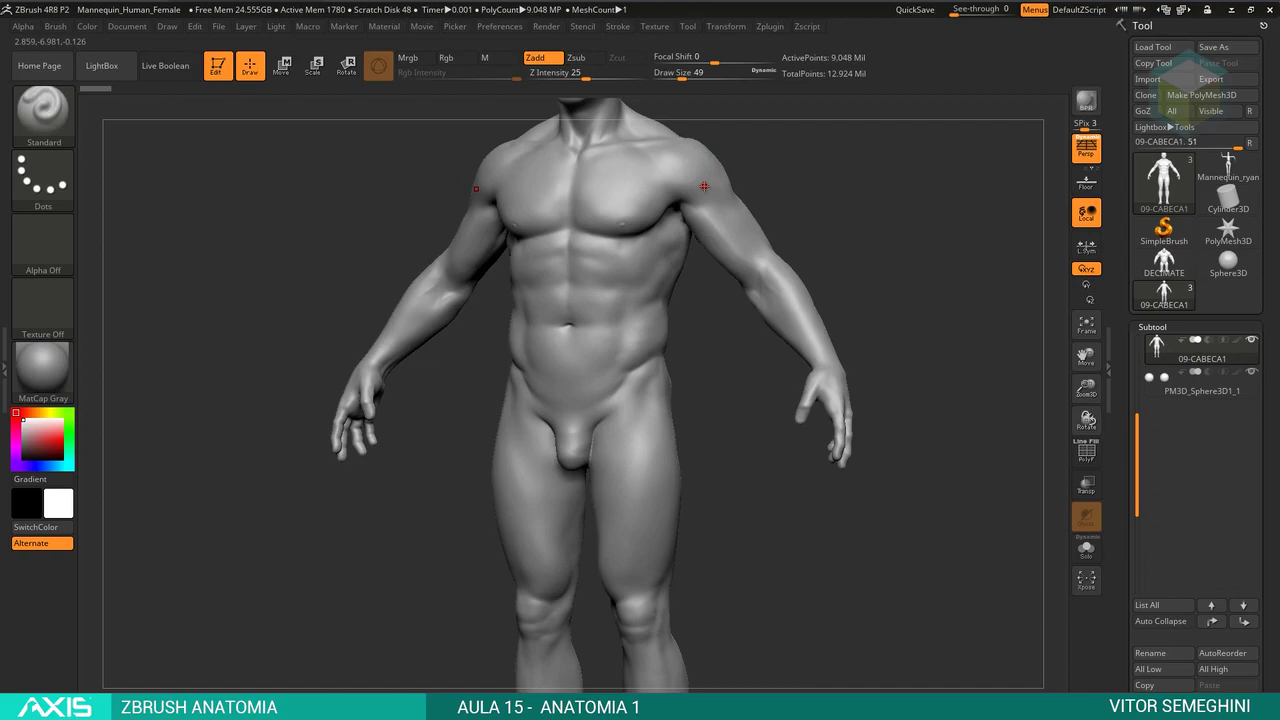
{"action": "key", "text": "f"}
{"action": "mouse_move", "coordinate": [826, 206]}
{"action": "left_mouse_down", "text": "shift"}
{"action": "mouse_move", "coordinate": [793, 206]}
{"action": "mouse_move", "coordinate": [794, 240]}
{"action": "left_mouse_up", "text": "shift"}
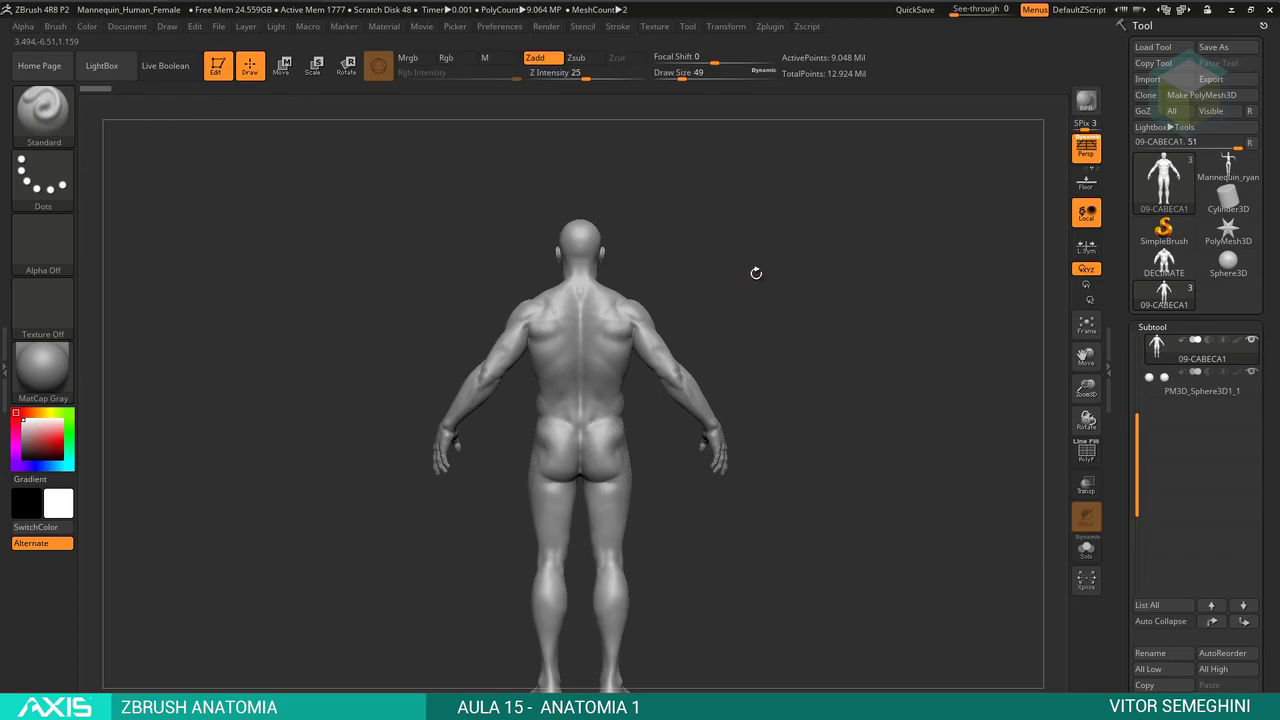
{"action": "mouse_move", "coordinate": [754, 274]}
{"action": "left_mouse_down", "text": "shift"}
{"action": "mouse_move", "coordinate": [763, 263]}
{"action": "mouse_move", "coordinate": [695, 268]}
{"action": "mouse_move", "coordinate": [668, 288]}
{"action": "mouse_move", "coordinate": [707, 326]}
{"action": "left_mouse_up", "text": "shift"}
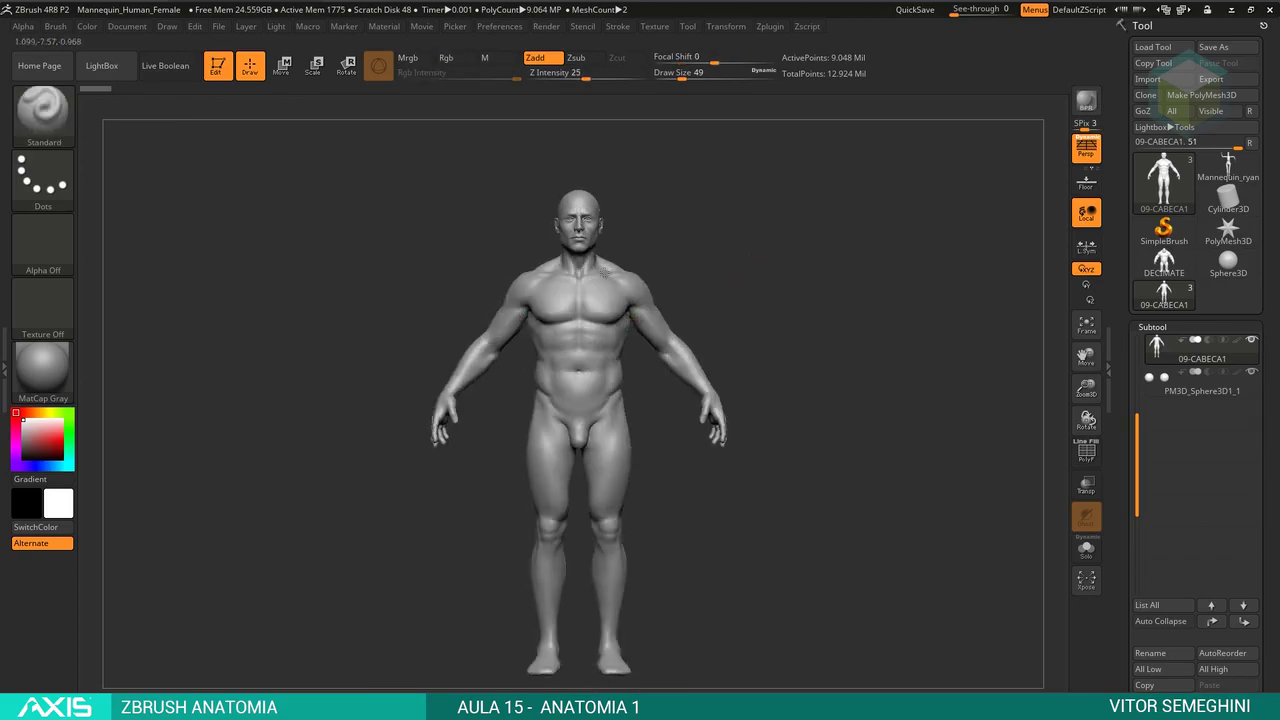
{"action": "key", "text": "f"}
{"action": "left_click_drag", "start_coordinate": [762, 290], "coordinate": [659, 327], "text": "alt"}
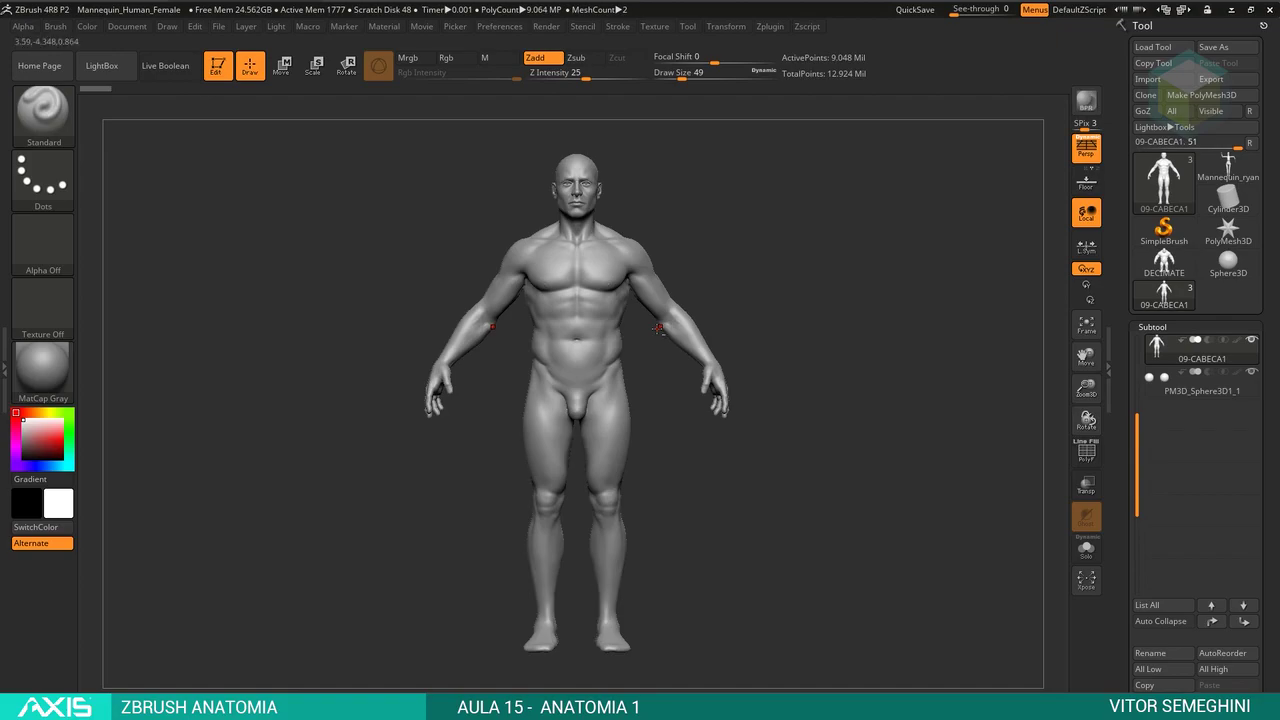
{"action": "key", "text": "alt+Tab"}
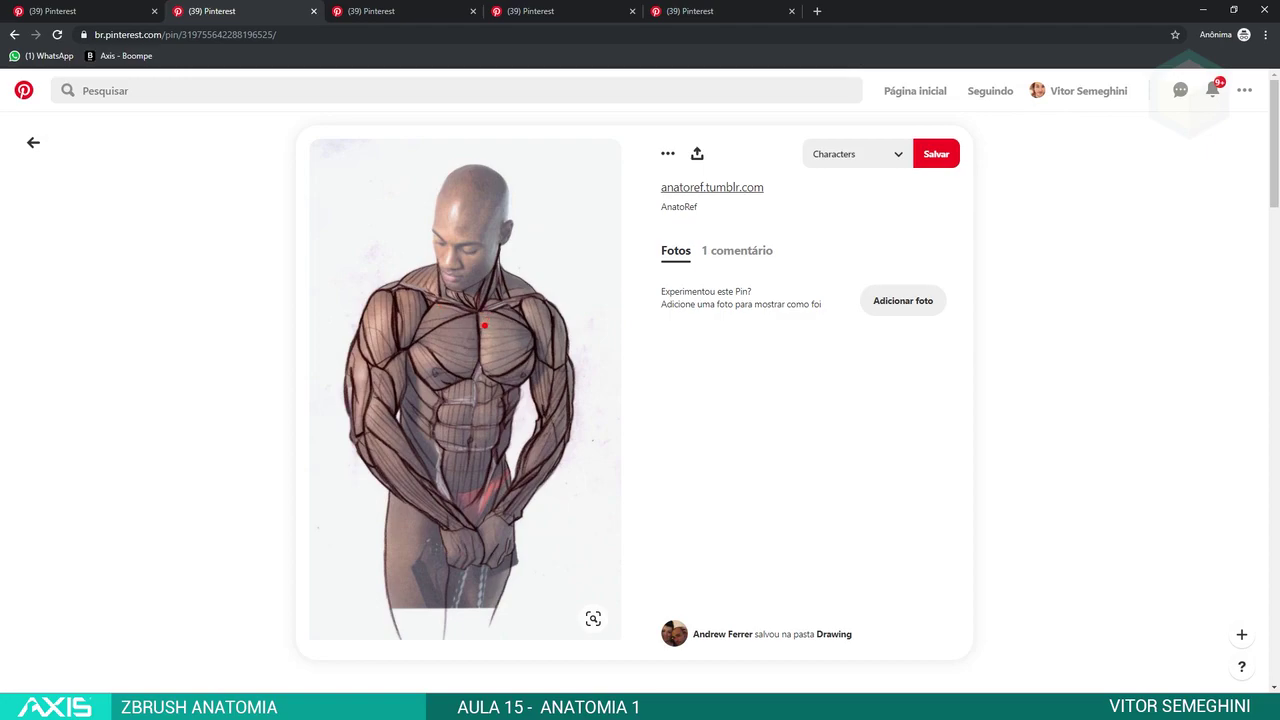
Step: Sketch red strokes over the pectoral, shoulder and upper arm, then go back to the home feed
{"action": "mouse_move", "coordinate": [481, 316]}
{"action": "left_mouse_down"}
{"action": "mouse_move", "coordinate": [505, 366]}
{"action": "mouse_move", "coordinate": [512, 322]}
{"action": "mouse_move", "coordinate": [486, 306]}
{"action": "mouse_move", "coordinate": [536, 330]}
{"action": "mouse_move", "coordinate": [490, 378]}
{"action": "left_mouse_up"}
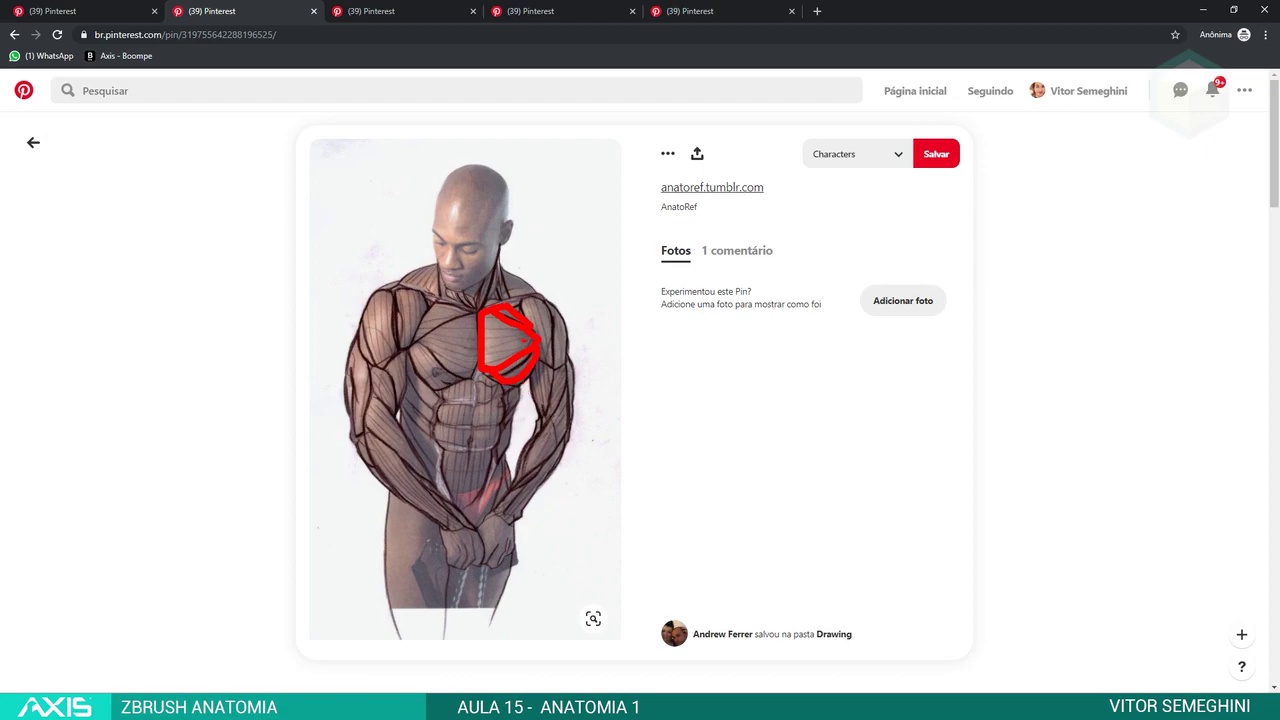
{"action": "mouse_move", "coordinate": [411, 295]}
{"action": "left_mouse_down"}
{"action": "mouse_move", "coordinate": [407, 330]}
{"action": "mouse_move", "coordinate": [363, 353]}
{"action": "left_mouse_up"}
{"action": "left_click_drag", "start_coordinate": [402, 350], "coordinate": [400, 356]}
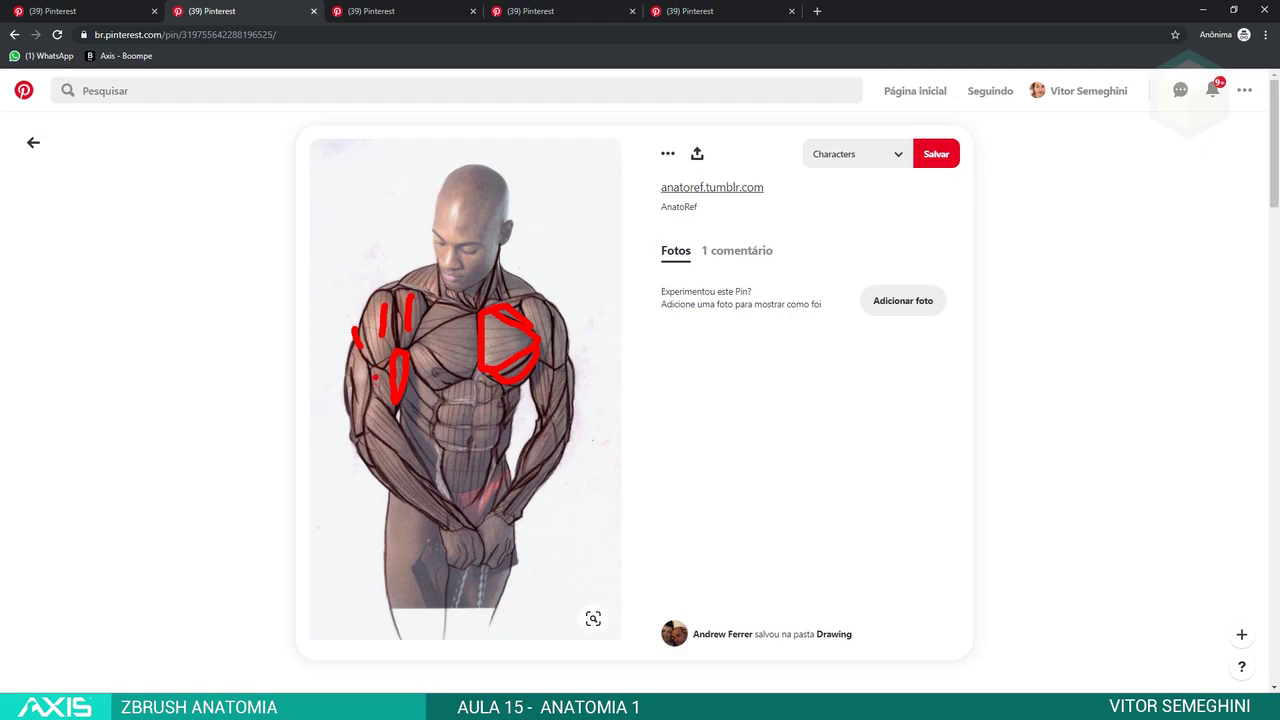
{"action": "mouse_move", "coordinate": [374, 376]}
{"action": "left_mouse_down"}
{"action": "mouse_move", "coordinate": [380, 404]}
{"action": "mouse_move", "coordinate": [390, 397]}
{"action": "left_mouse_up"}
{"action": "key", "text": "alt+Left"}
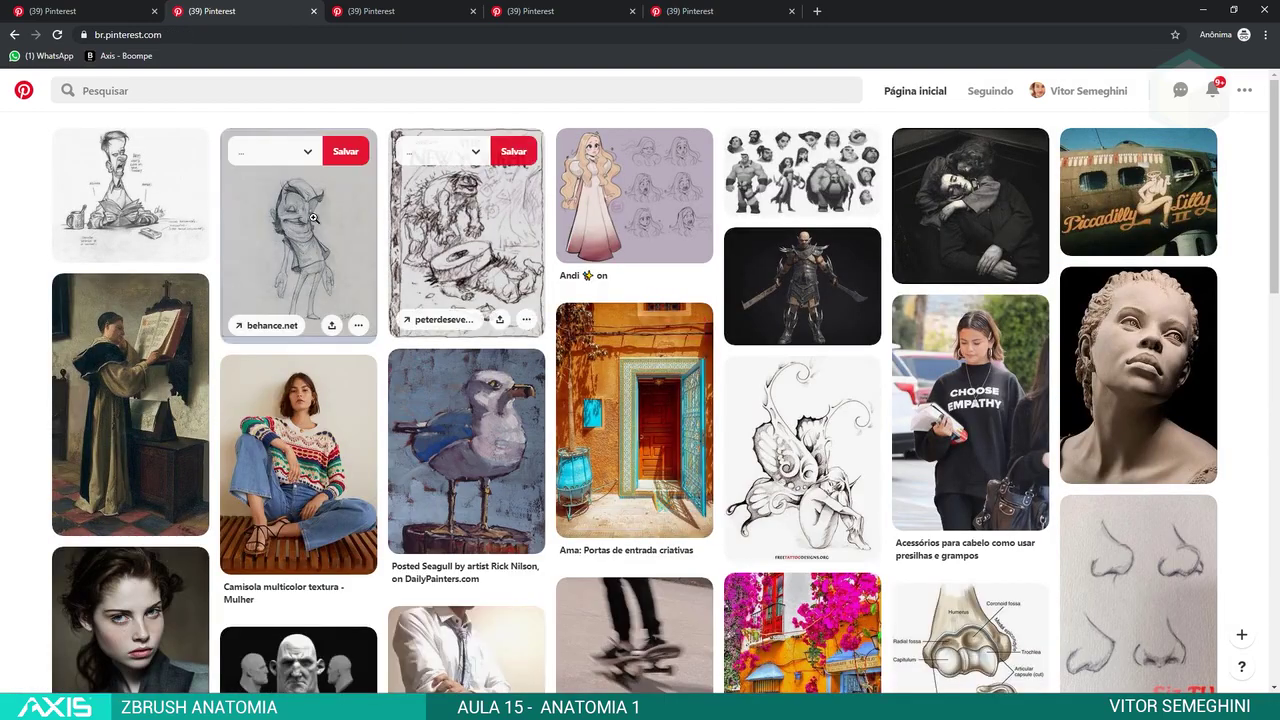
Step: Scroll through the front-view sculpture pin, then open the back-view pin in the fourth tab
{"action": "left_click", "coordinate": [367, 14]}
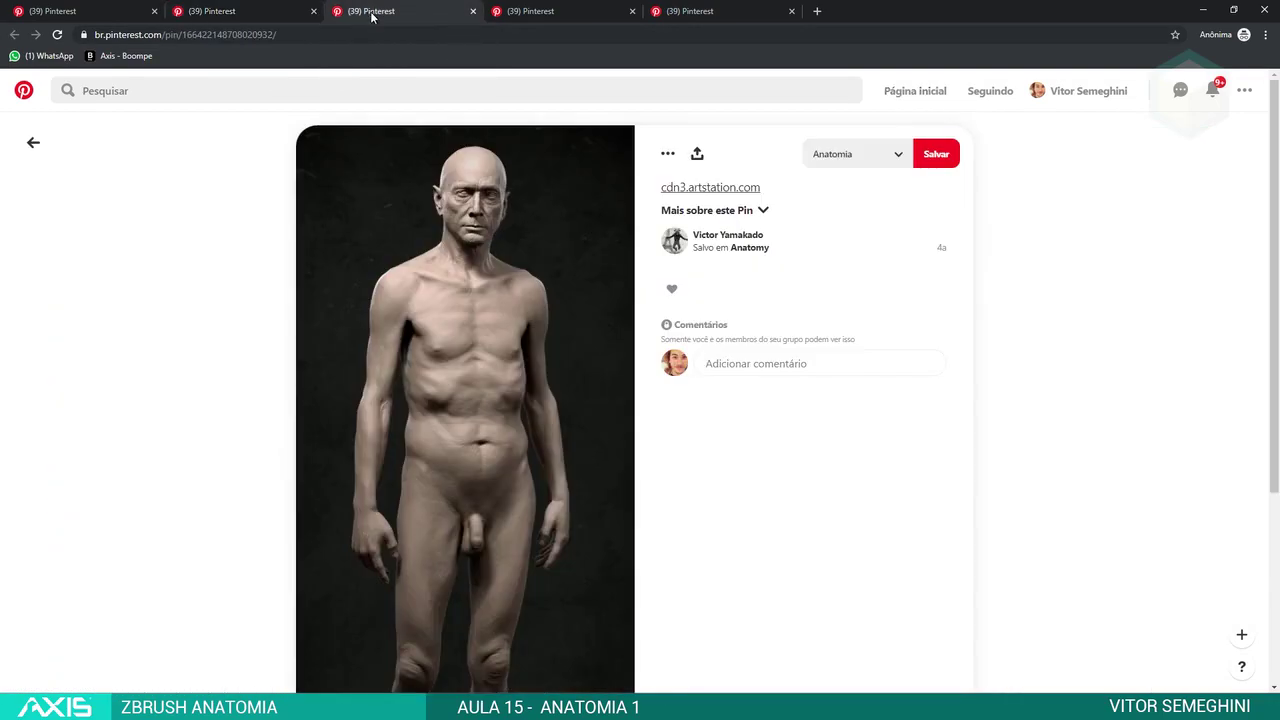
{"action": "scroll", "coordinate": [899, 414], "scroll_direction": "down", "scroll_amount": 1}
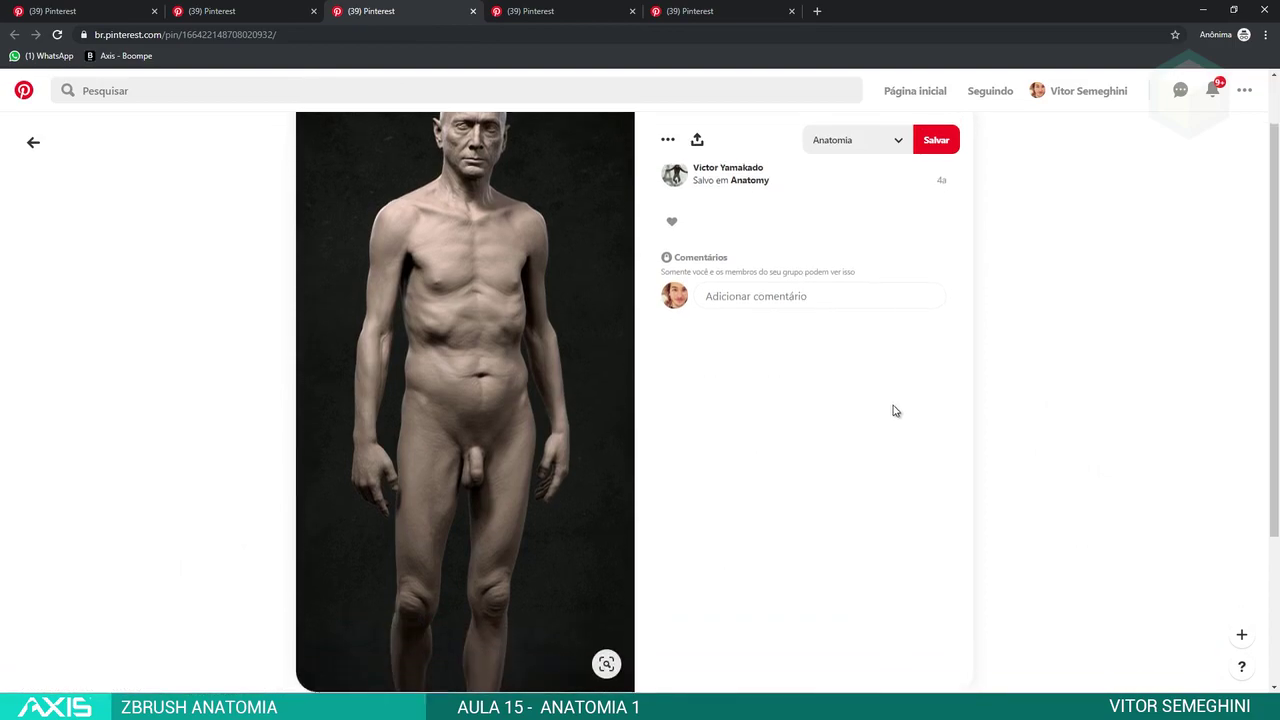
{"action": "scroll", "coordinate": [895, 411], "scroll_direction": "down", "scroll_amount": 2}
{"action": "scroll", "coordinate": [890, 408], "scroll_direction": "up", "scroll_amount": 2}
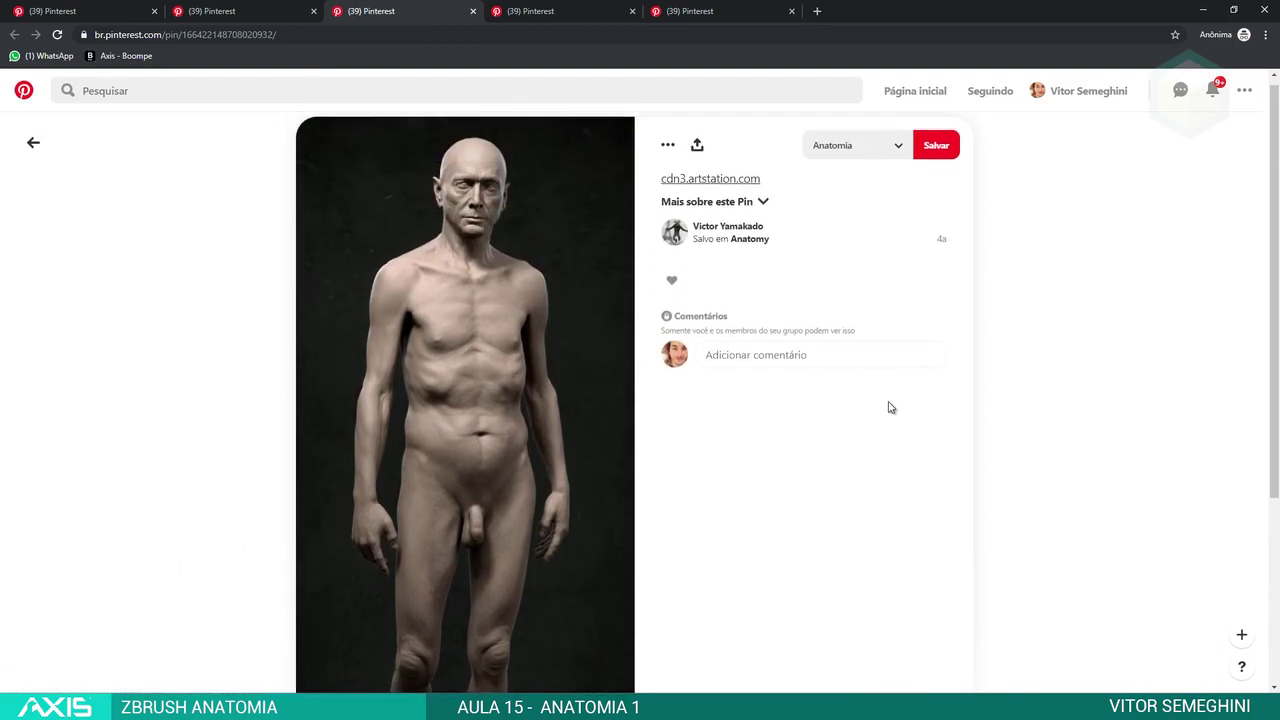
{"action": "scroll", "coordinate": [886, 408], "scroll_direction": "up", "scroll_amount": 1}
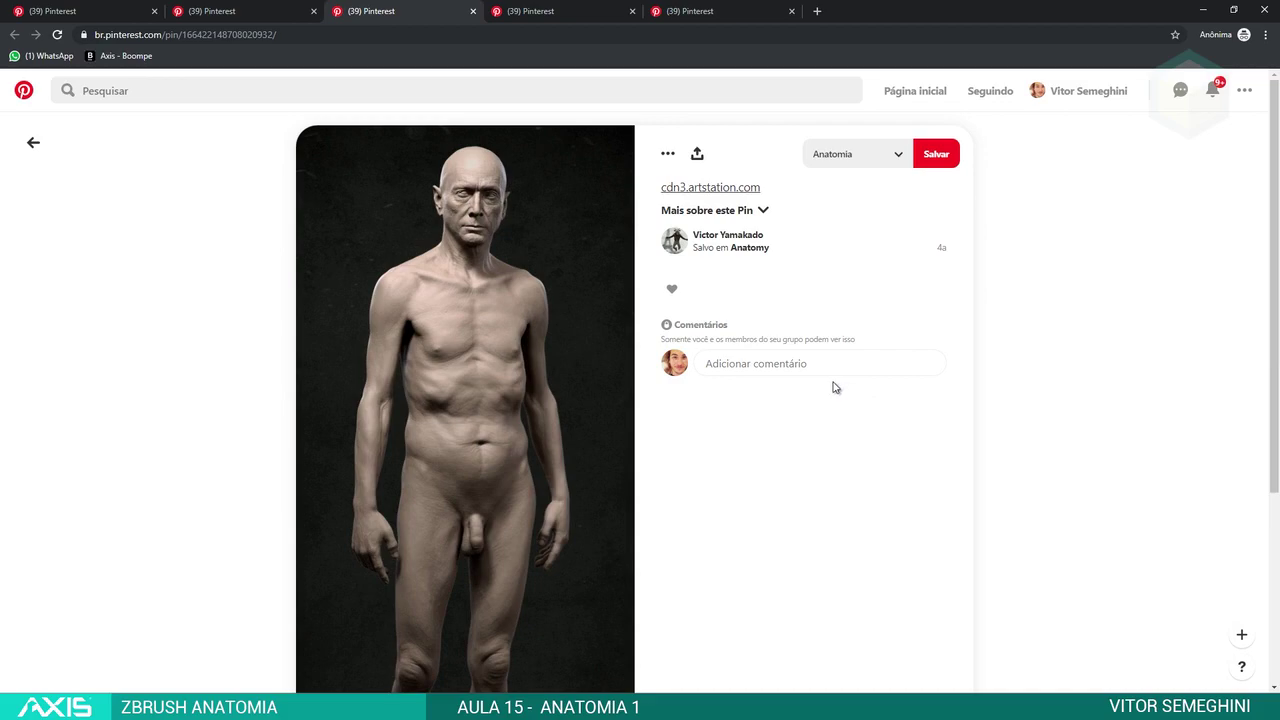
{"action": "scroll", "coordinate": [846, 403], "scroll_direction": "down", "scroll_amount": 3}
{"action": "scroll", "coordinate": [846, 403], "scroll_direction": "up", "scroll_amount": 3}
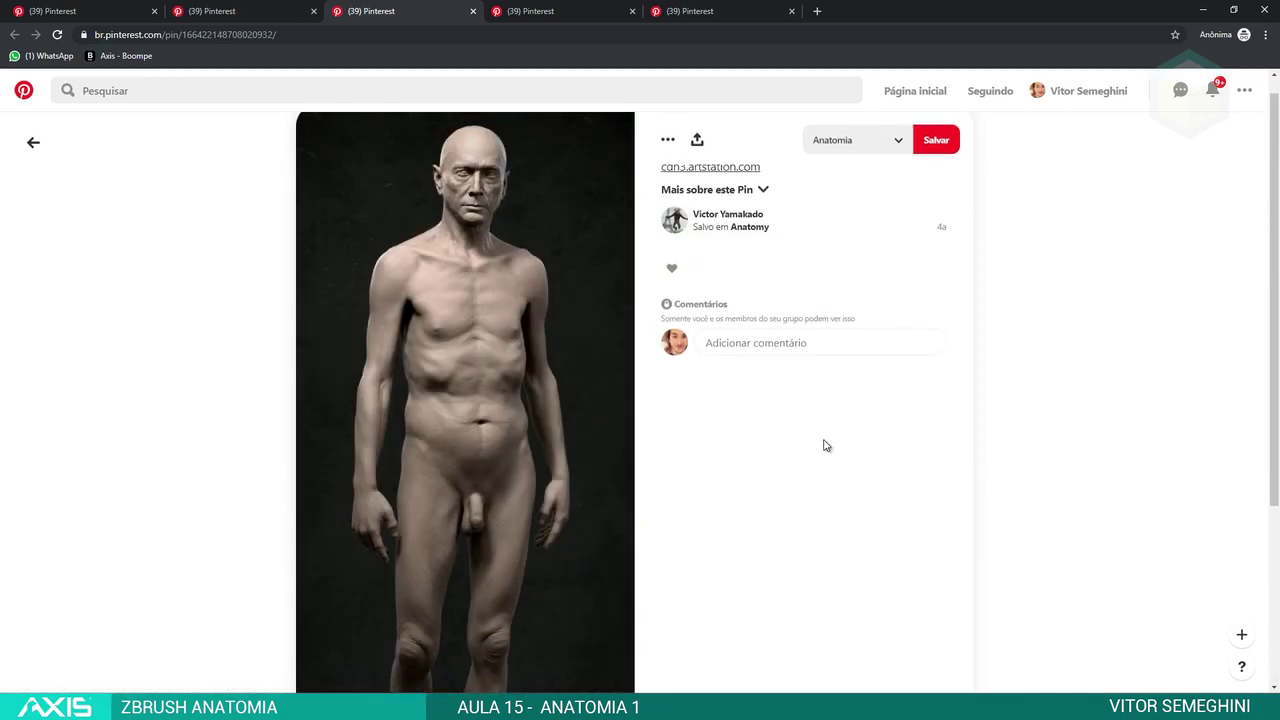
{"action": "left_click", "coordinate": [571, 7]}
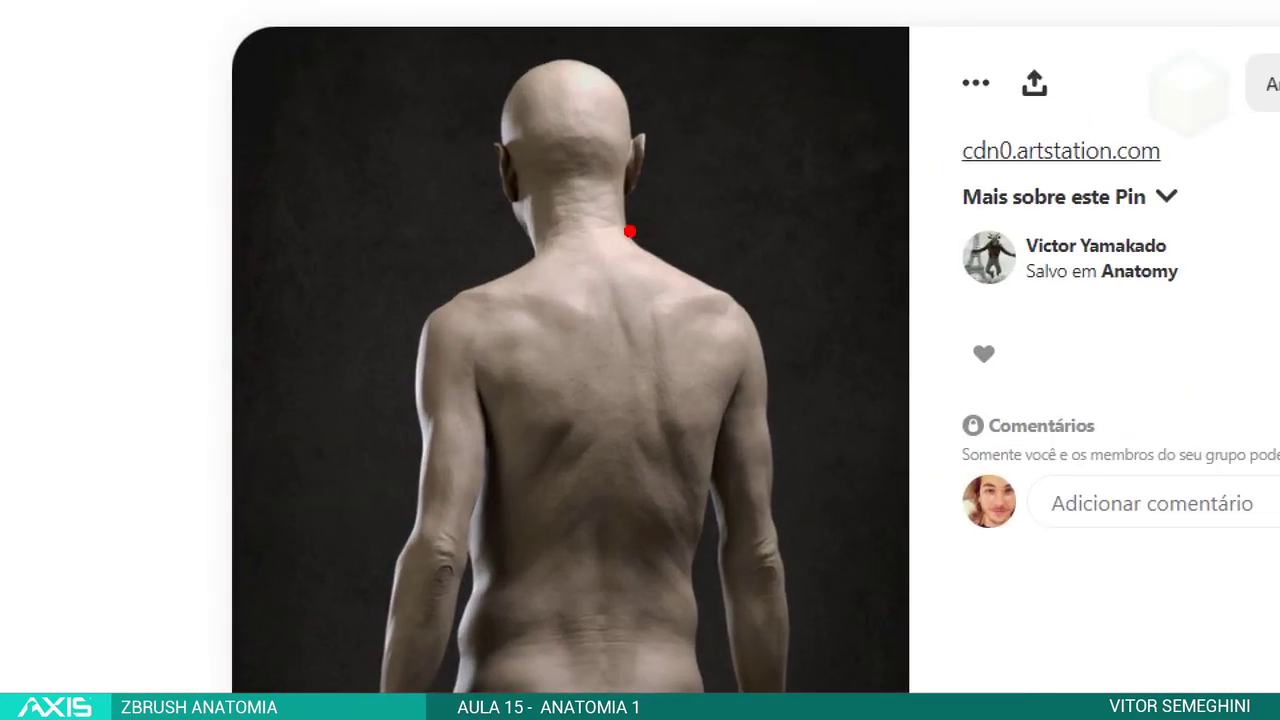
Step: Outline the trapezius, right shoulder and both shoulder blades in red, then clear the sketches
{"action": "mouse_move", "coordinate": [607, 220]}
{"action": "left_mouse_down"}
{"action": "mouse_move", "coordinate": [709, 286]}
{"action": "mouse_move", "coordinate": [648, 300]}
{"action": "mouse_move", "coordinate": [635, 455]}
{"action": "mouse_move", "coordinate": [608, 256]}
{"action": "mouse_move", "coordinate": [590, 235]}
{"action": "mouse_move", "coordinate": [545, 290]}
{"action": "mouse_move", "coordinate": [608, 428]}
{"action": "left_mouse_up"}
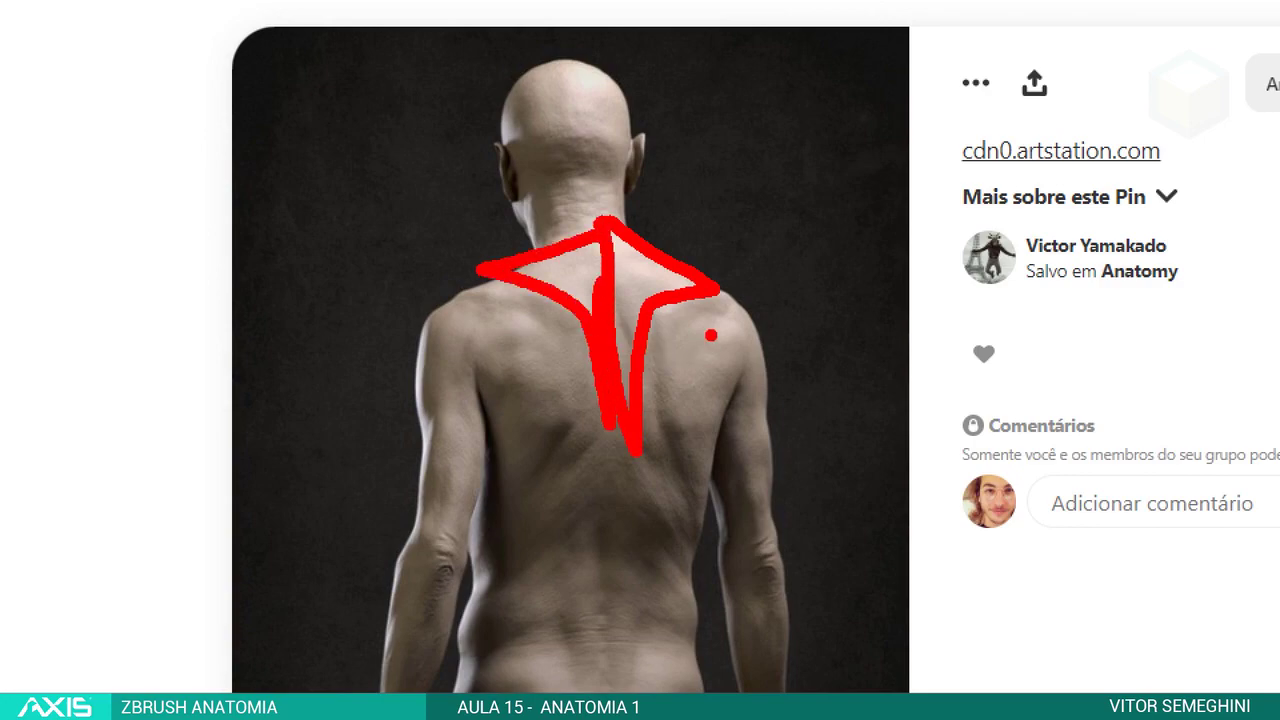
{"action": "mouse_move", "coordinate": [688, 315]}
{"action": "left_mouse_down"}
{"action": "mouse_move", "coordinate": [737, 352]}
{"action": "mouse_move", "coordinate": [700, 460]}
{"action": "mouse_move", "coordinate": [720, 342]}
{"action": "left_mouse_up"}
{"action": "mouse_move", "coordinate": [540, 350]}
{"action": "left_mouse_down"}
{"action": "mouse_move", "coordinate": [510, 440]}
{"action": "mouse_move", "coordinate": [548, 345]}
{"action": "left_mouse_up"}
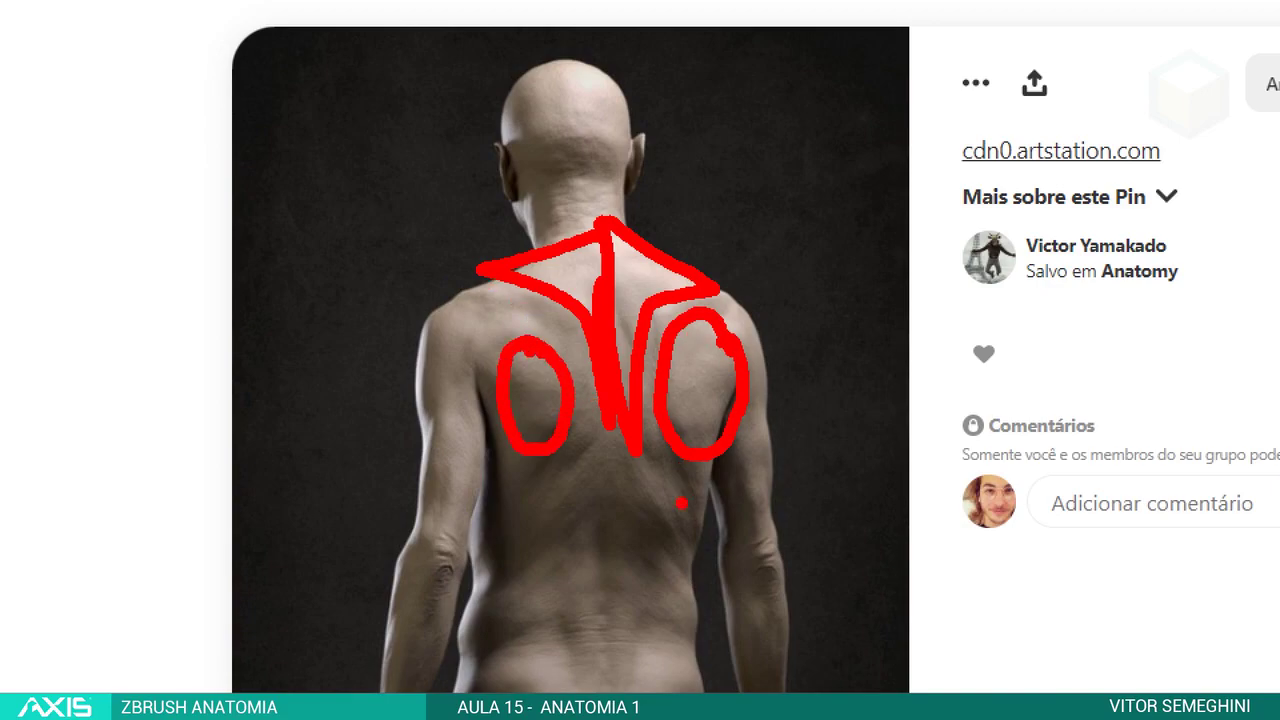
{"action": "key", "text": "Escape"}
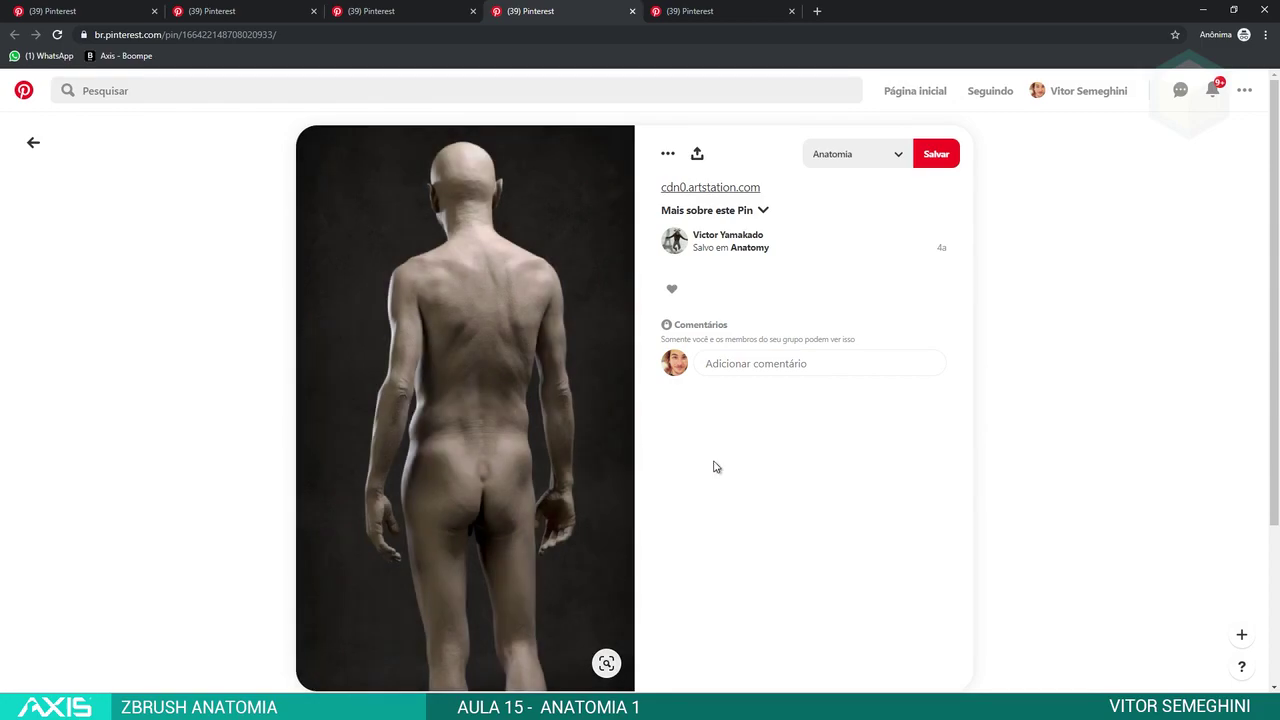
{"action": "key", "text": "ctrl+1"}
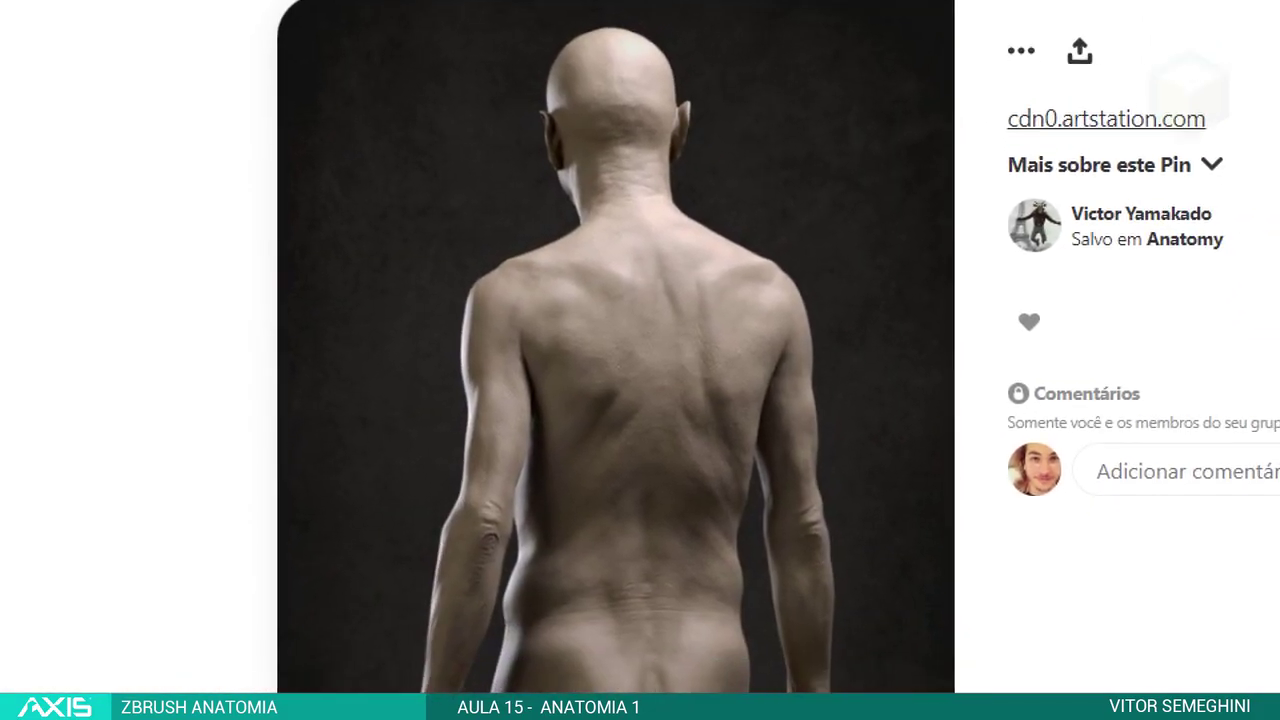
Step: Draw an arrow to the shoulder and red lines along the shoulder blades, mid-back and lower spine
{"action": "left_click", "coordinate": [365, 235]}
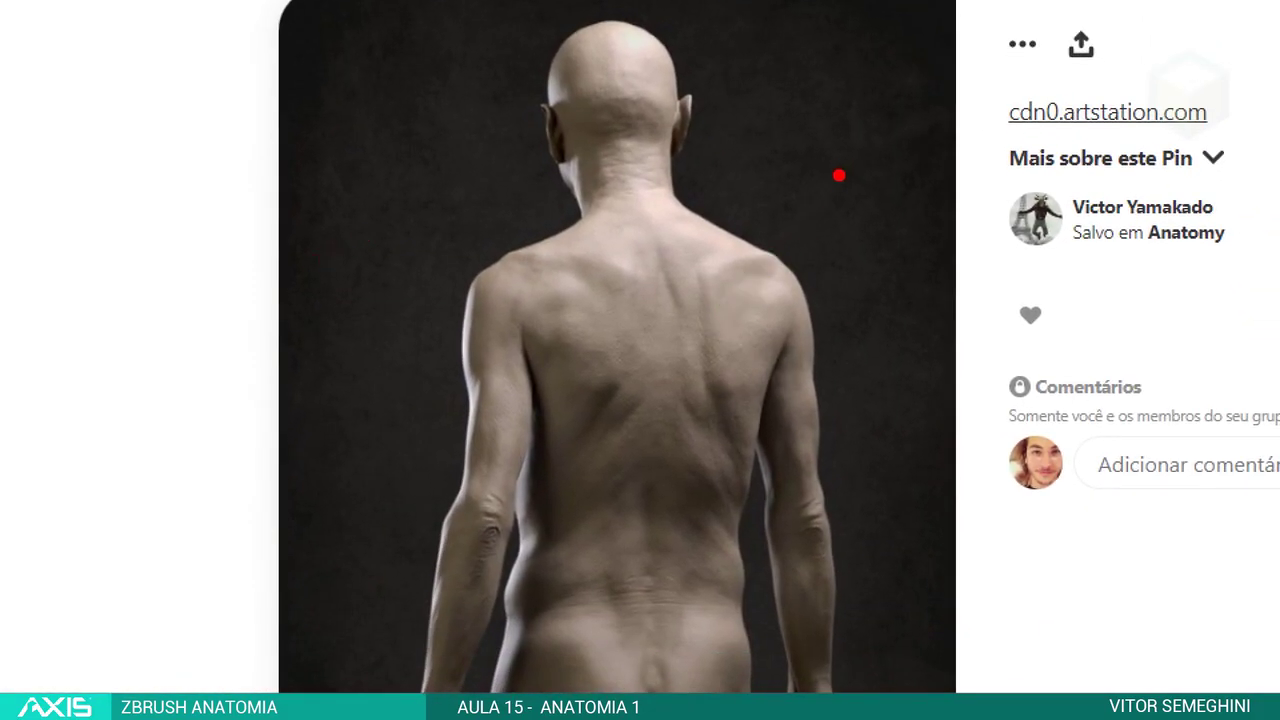
{"action": "mouse_move", "coordinate": [846, 86]}
{"action": "left_mouse_down"}
{"action": "mouse_move", "coordinate": [757, 178]}
{"action": "mouse_move", "coordinate": [793, 195]}
{"action": "mouse_move", "coordinate": [753, 205]}
{"action": "left_mouse_up"}
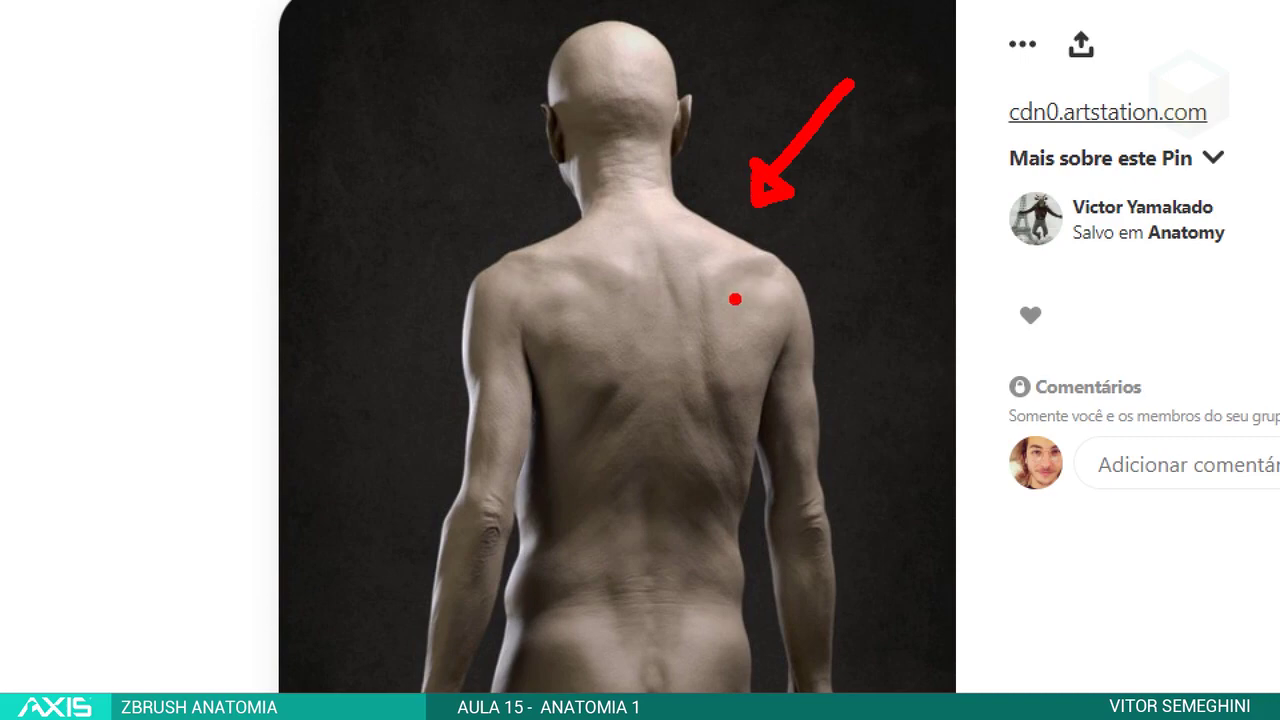
{"action": "mouse_move", "coordinate": [766, 257]}
{"action": "left_mouse_down"}
{"action": "mouse_move", "coordinate": [697, 264]}
{"action": "mouse_move", "coordinate": [705, 368]}
{"action": "left_mouse_up"}
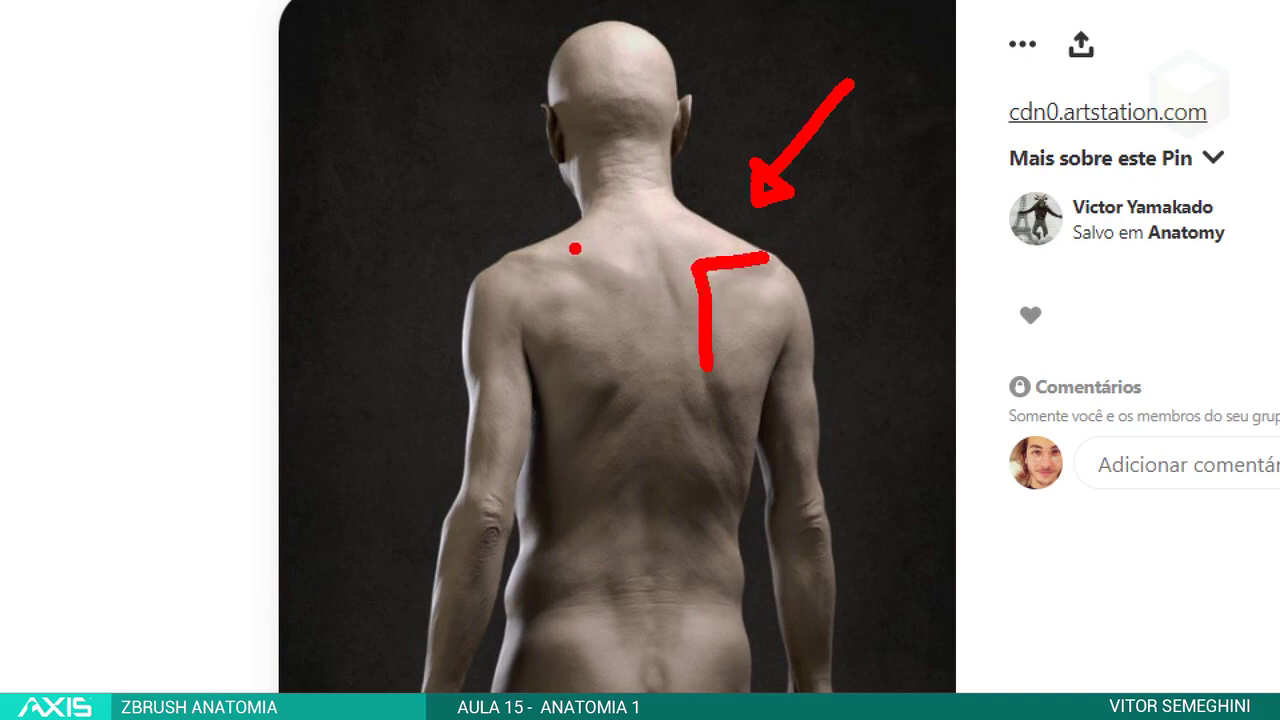
{"action": "mouse_move", "coordinate": [559, 248]}
{"action": "left_mouse_down"}
{"action": "mouse_move", "coordinate": [629, 268]}
{"action": "mouse_move", "coordinate": [622, 340]}
{"action": "left_mouse_up"}
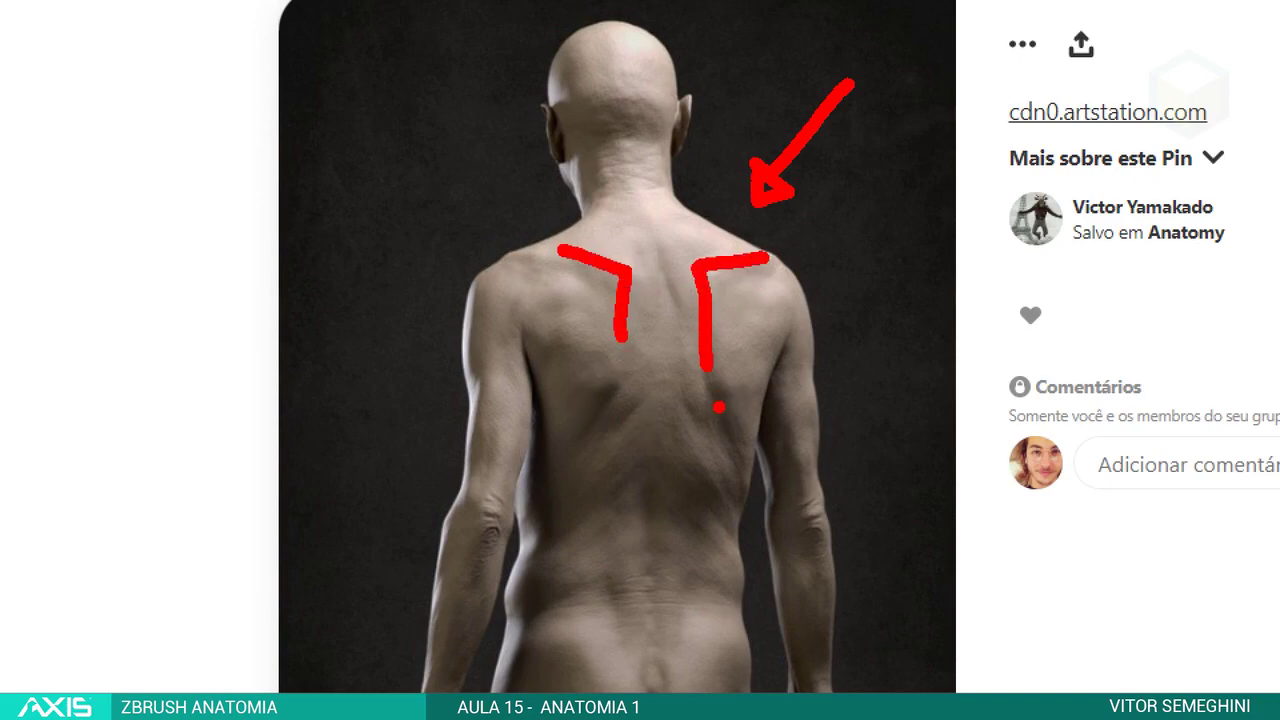
{"action": "mouse_move", "coordinate": [695, 378]}
{"action": "left_mouse_down"}
{"action": "mouse_move", "coordinate": [707, 457]}
{"action": "mouse_move", "coordinate": [745, 545]}
{"action": "left_mouse_up"}
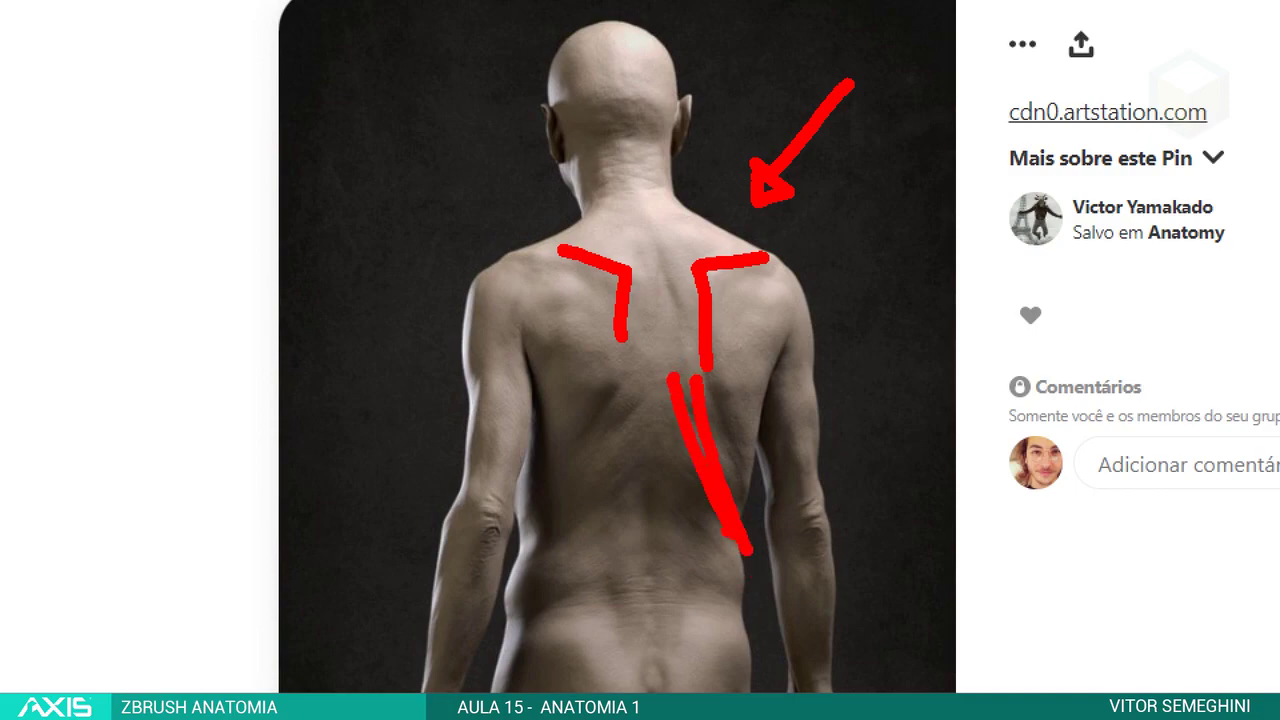
{"action": "left_click_drag", "start_coordinate": [651, 390], "coordinate": [567, 496]}
{"action": "left_click_drag", "start_coordinate": [637, 384], "coordinate": [552, 479]}
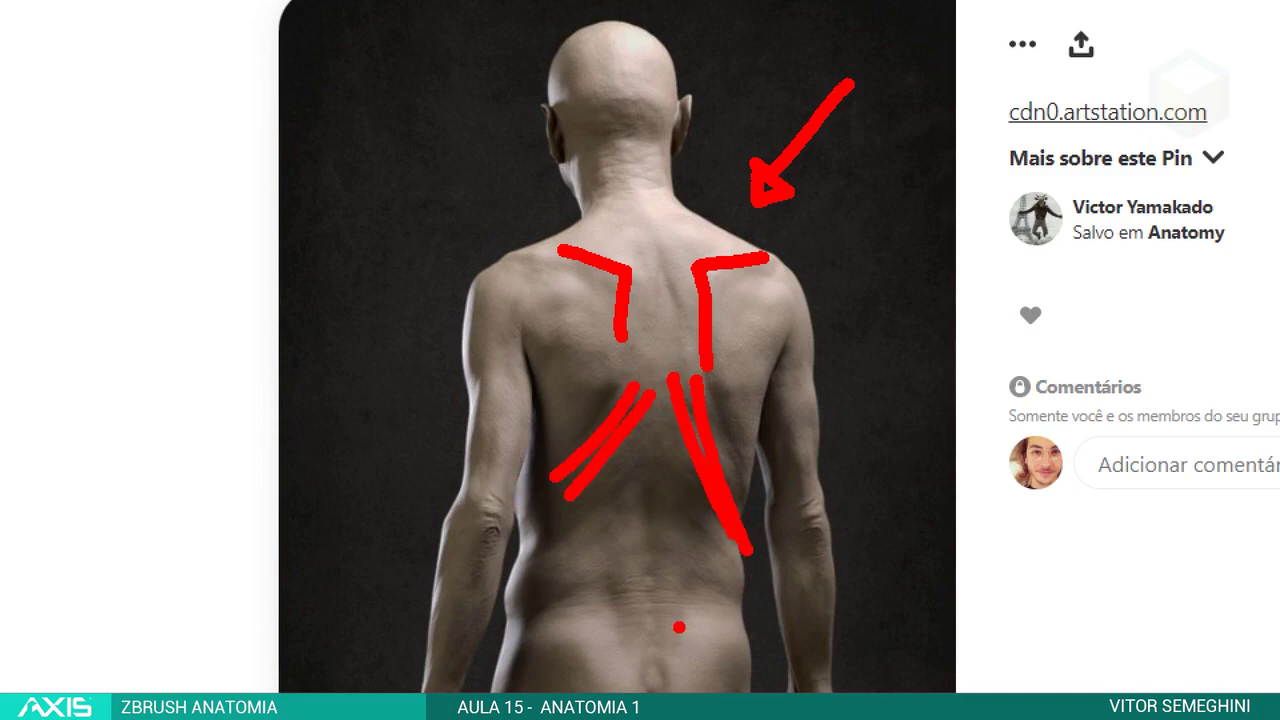
{"action": "mouse_move", "coordinate": [652, 465]}
{"action": "left_mouse_down"}
{"action": "mouse_move", "coordinate": [655, 635]}
{"action": "mouse_move", "coordinate": [700, 526]}
{"action": "mouse_move", "coordinate": [658, 462]}
{"action": "left_mouse_up"}
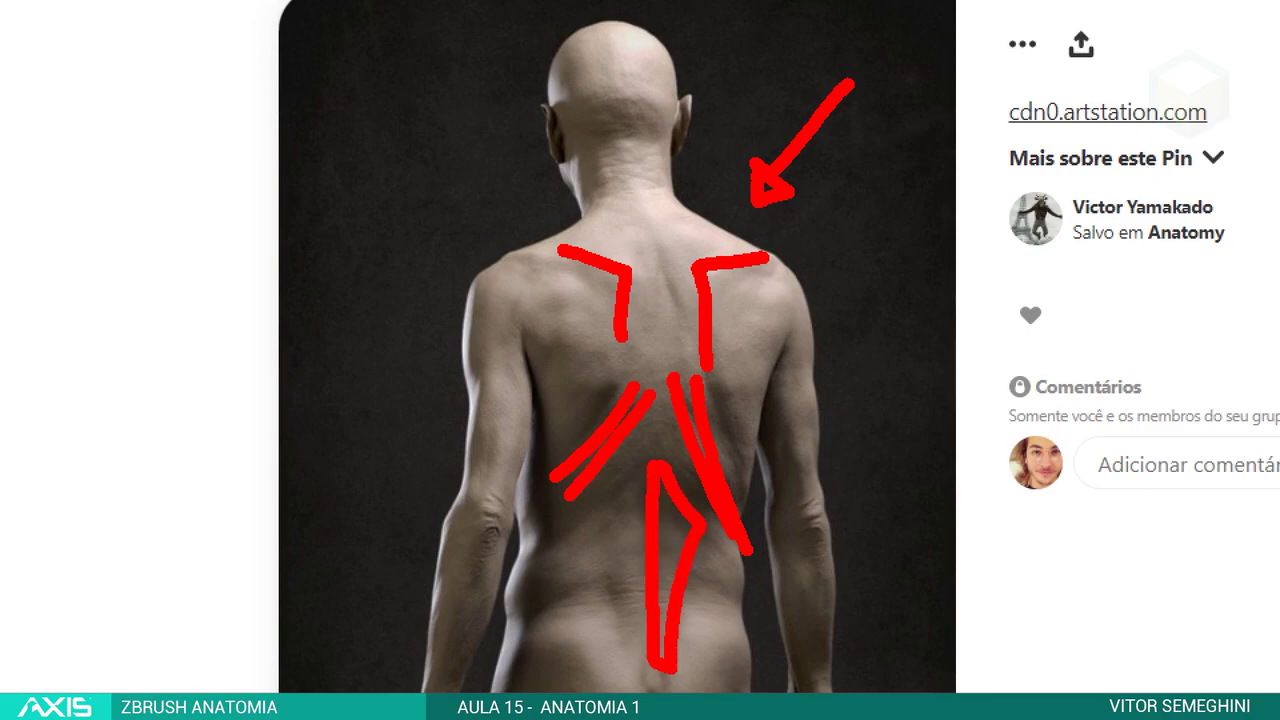
{"action": "mouse_move", "coordinate": [622, 502]}
{"action": "left_mouse_down"}
{"action": "mouse_move", "coordinate": [600, 560]}
{"action": "mouse_move", "coordinate": [622, 678]}
{"action": "mouse_move", "coordinate": [645, 525]}
{"action": "mouse_move", "coordinate": [628, 478]}
{"action": "left_mouse_up"}
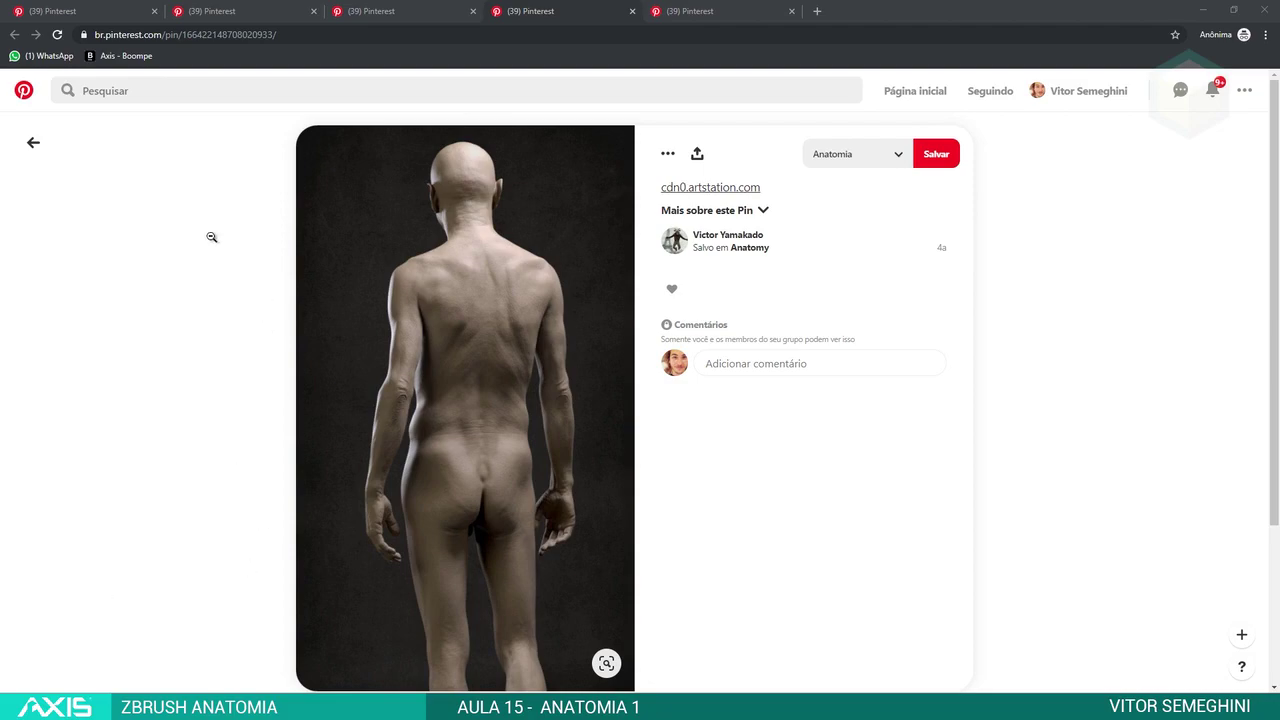
Step: Scroll through the orc warrior artwork pin, then return to the male figure in ZBrush
{"action": "left_click", "coordinate": [674, 10]}
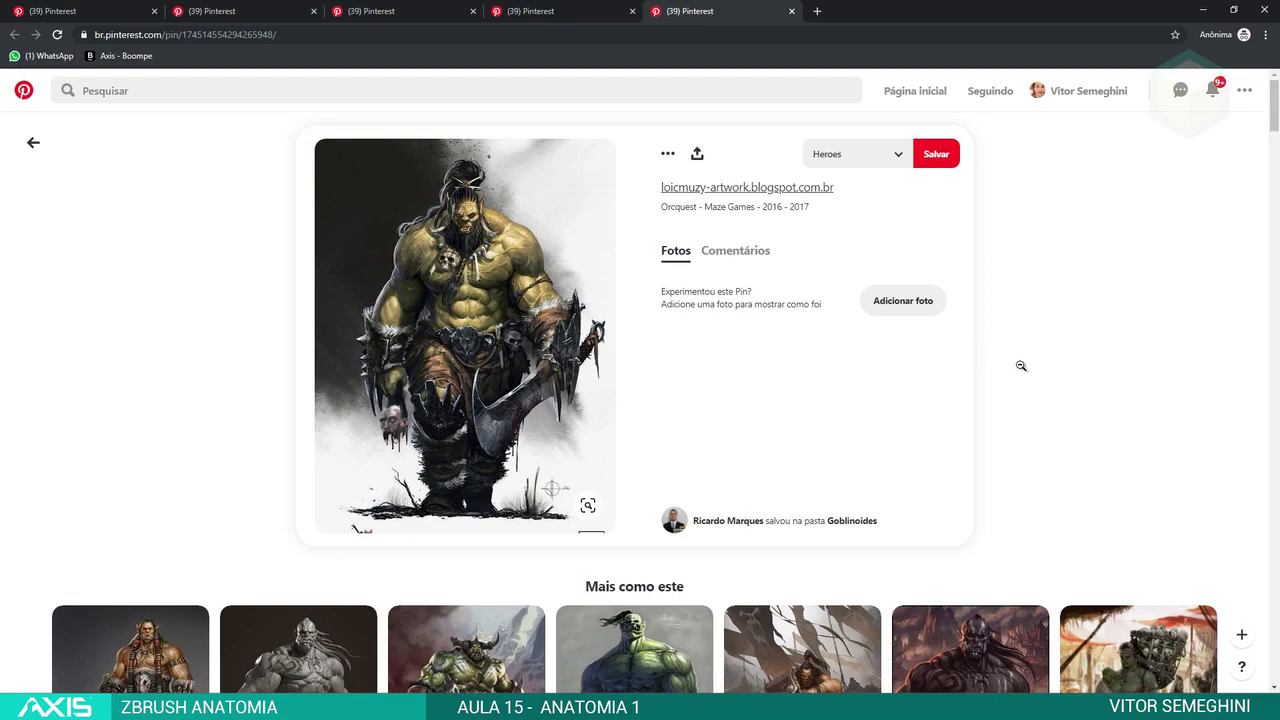
{"action": "scroll", "coordinate": [1021, 365], "scroll_direction": "down", "scroll_amount": 2}
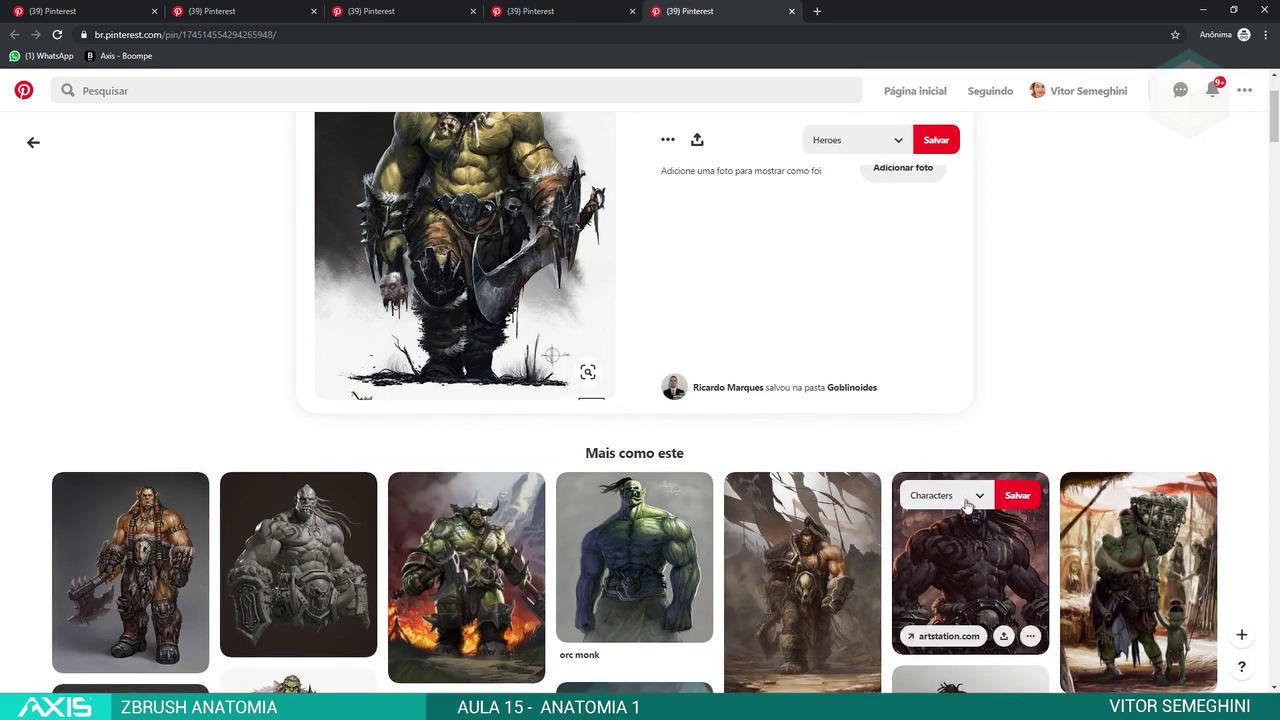
{"action": "scroll", "coordinate": [1051, 390], "scroll_direction": "up", "scroll_amount": 2}
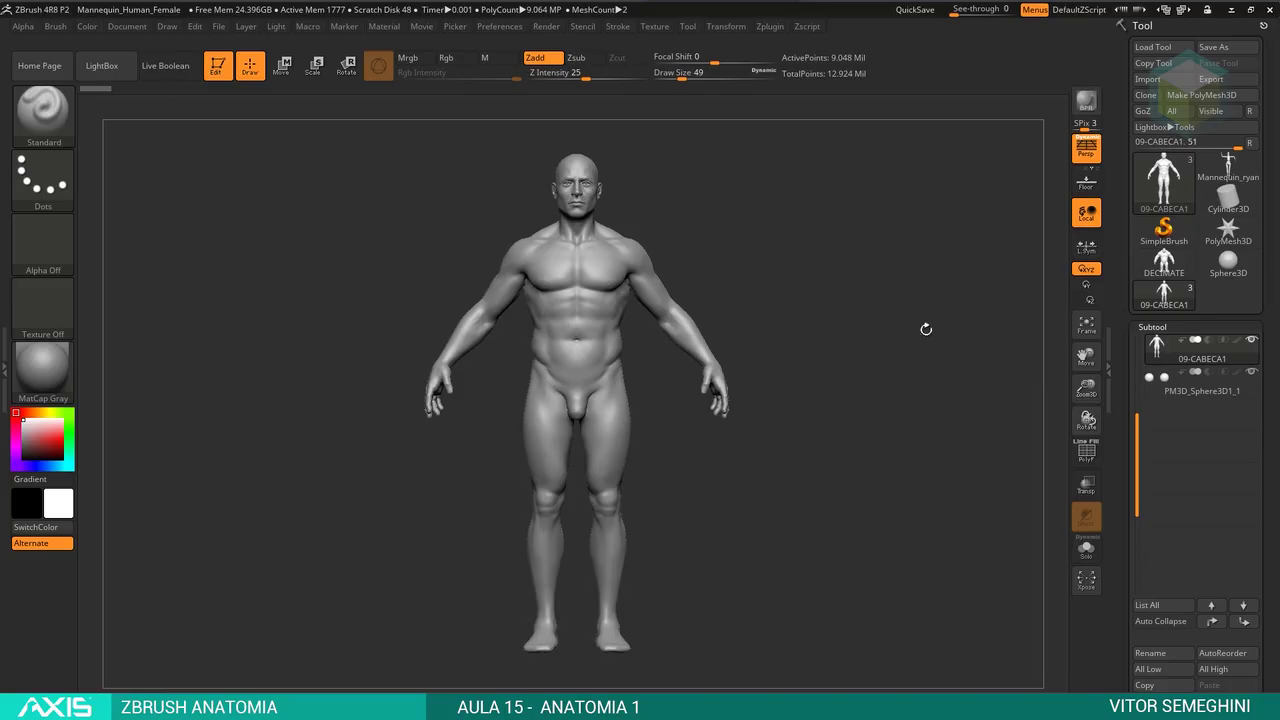
{"action": "mouse_move", "coordinate": [926, 329]}
{"action": "left_mouse_down", "text": "alt"}
{"action": "mouse_move", "coordinate": [892, 377]}
{"action": "mouse_move", "coordinate": [906, 374]}
{"action": "left_mouse_up", "text": "alt"}
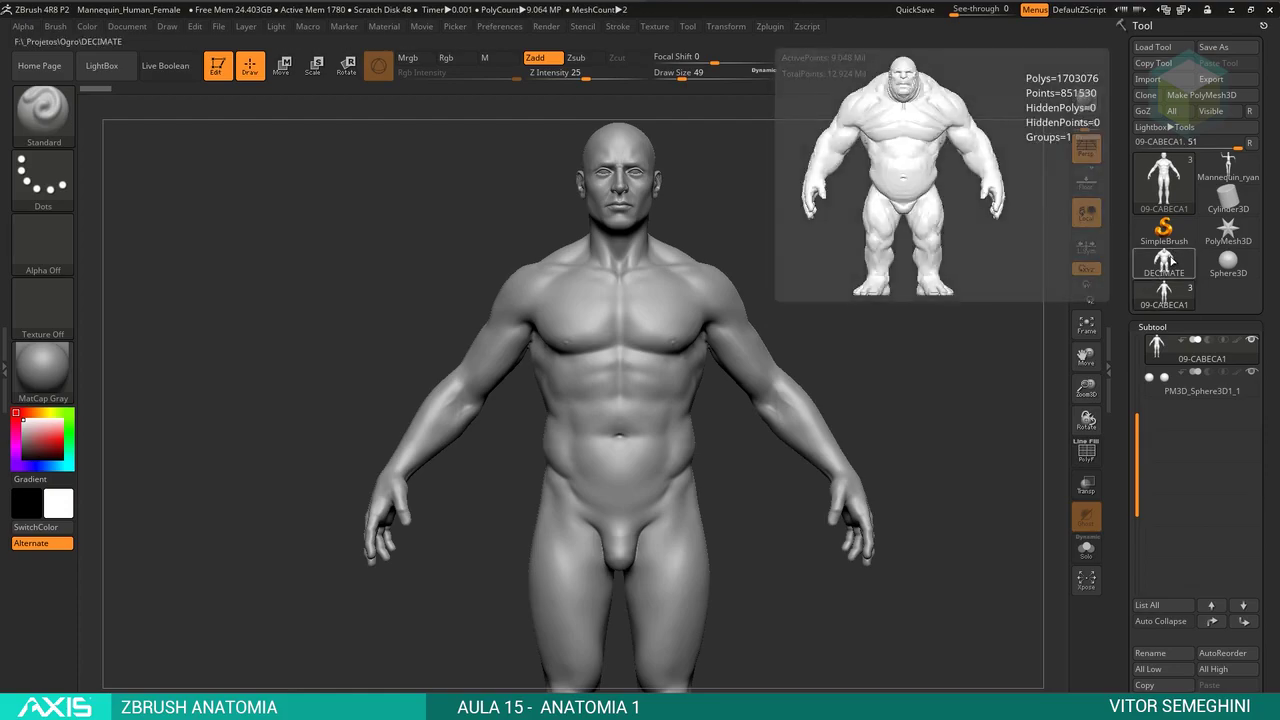
Step: Load the DECIMATE ogre model, frame it and turn it to a three-quarter view
{"action": "left_click", "coordinate": [1163, 262]}
{"action": "key", "text": "f"}
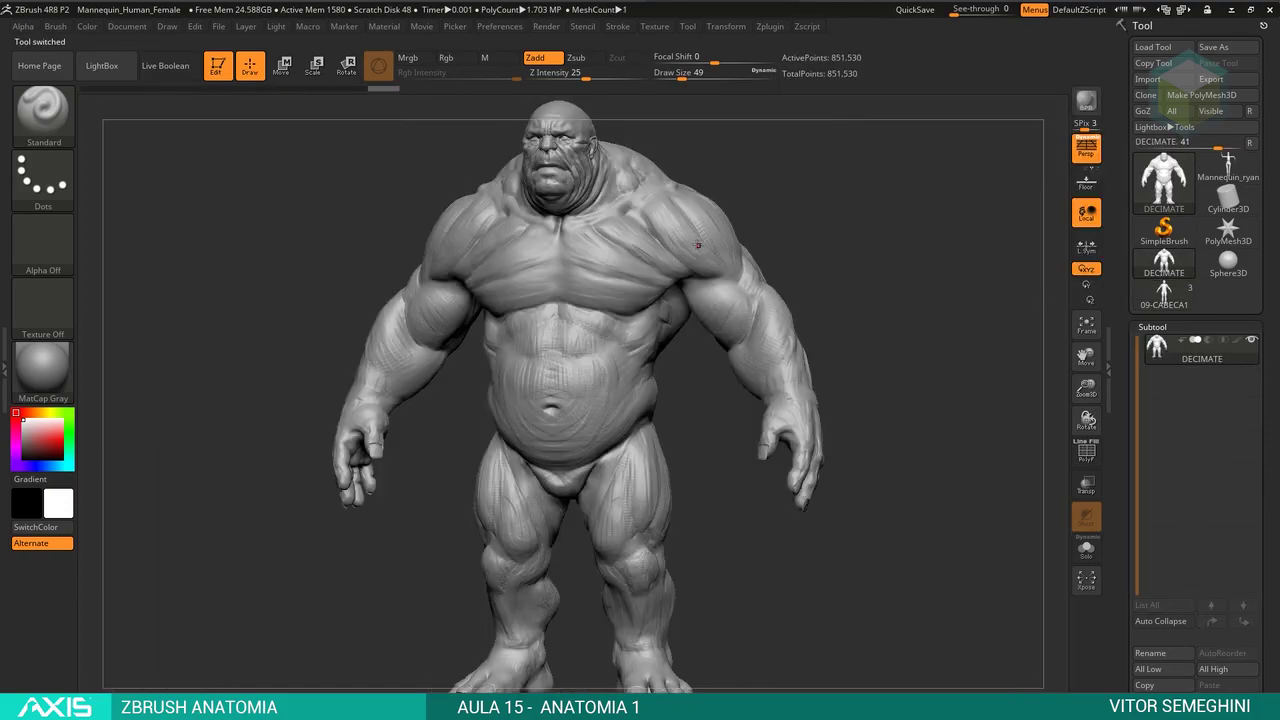
{"action": "mouse_move", "coordinate": [808, 240]}
{"action": "left_mouse_down"}
{"action": "mouse_move", "coordinate": [826, 251]}
{"action": "mouse_move", "coordinate": [797, 251]}
{"action": "mouse_move", "coordinate": [828, 228]}
{"action": "mouse_move", "coordinate": [834, 274]}
{"action": "mouse_move", "coordinate": [851, 209]}
{"action": "mouse_move", "coordinate": [755, 259]}
{"action": "left_mouse_up"}
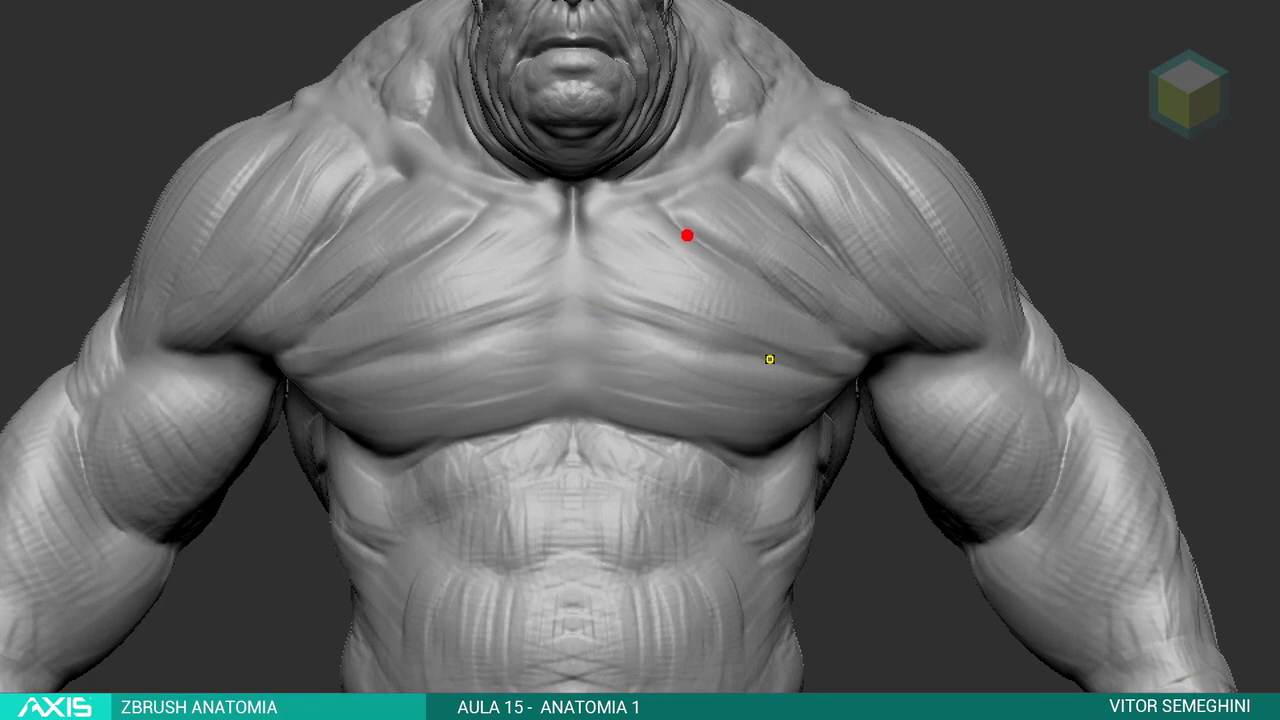
Step: Outline the ogre's pectoral with red strokes along its lower edge and up toward the shoulder
{"action": "mouse_move", "coordinate": [686, 232]}
{"action": "left_mouse_down"}
{"action": "mouse_move", "coordinate": [588, 208]}
{"action": "mouse_move", "coordinate": [592, 366]}
{"action": "mouse_move", "coordinate": [643, 392]}
{"action": "mouse_move", "coordinate": [851, 382]}
{"action": "mouse_move", "coordinate": [840, 335]}
{"action": "mouse_move", "coordinate": [688, 233]}
{"action": "left_mouse_up"}
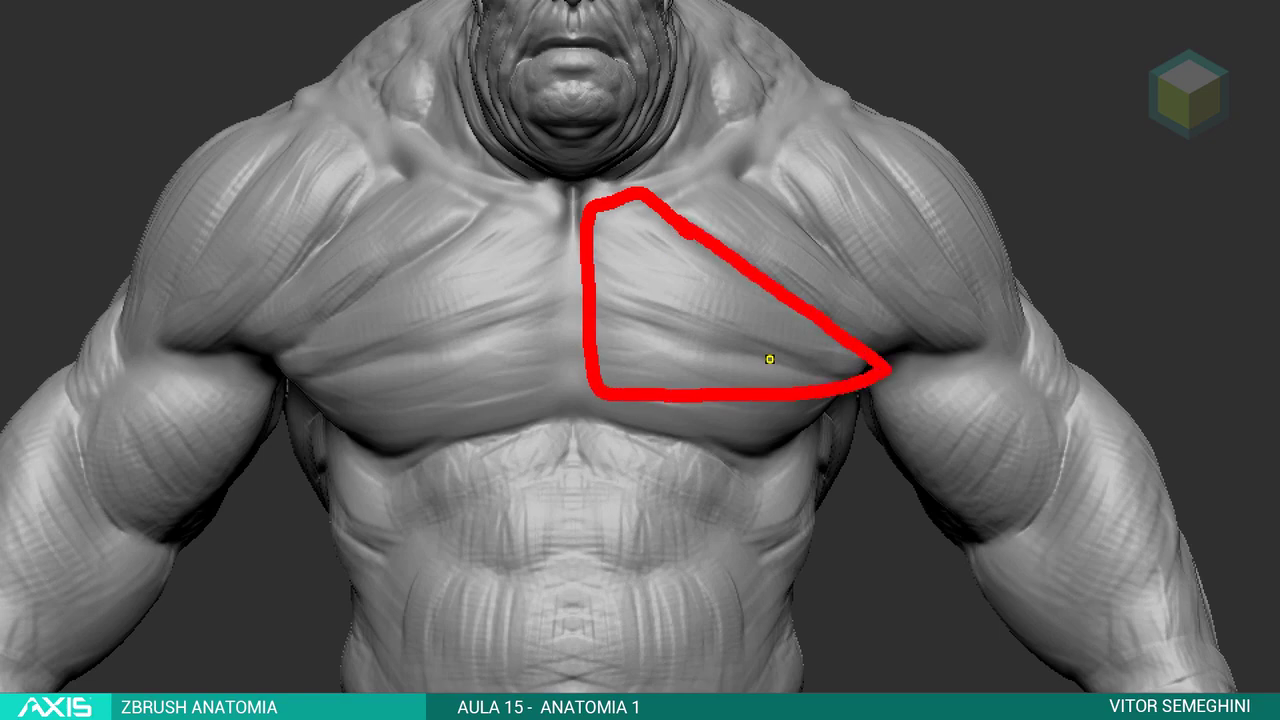
{"action": "mouse_move", "coordinate": [592, 392]}
{"action": "left_mouse_down"}
{"action": "mouse_move", "coordinate": [615, 430]}
{"action": "mouse_move", "coordinate": [760, 458]}
{"action": "mouse_move", "coordinate": [868, 388]}
{"action": "left_mouse_up"}
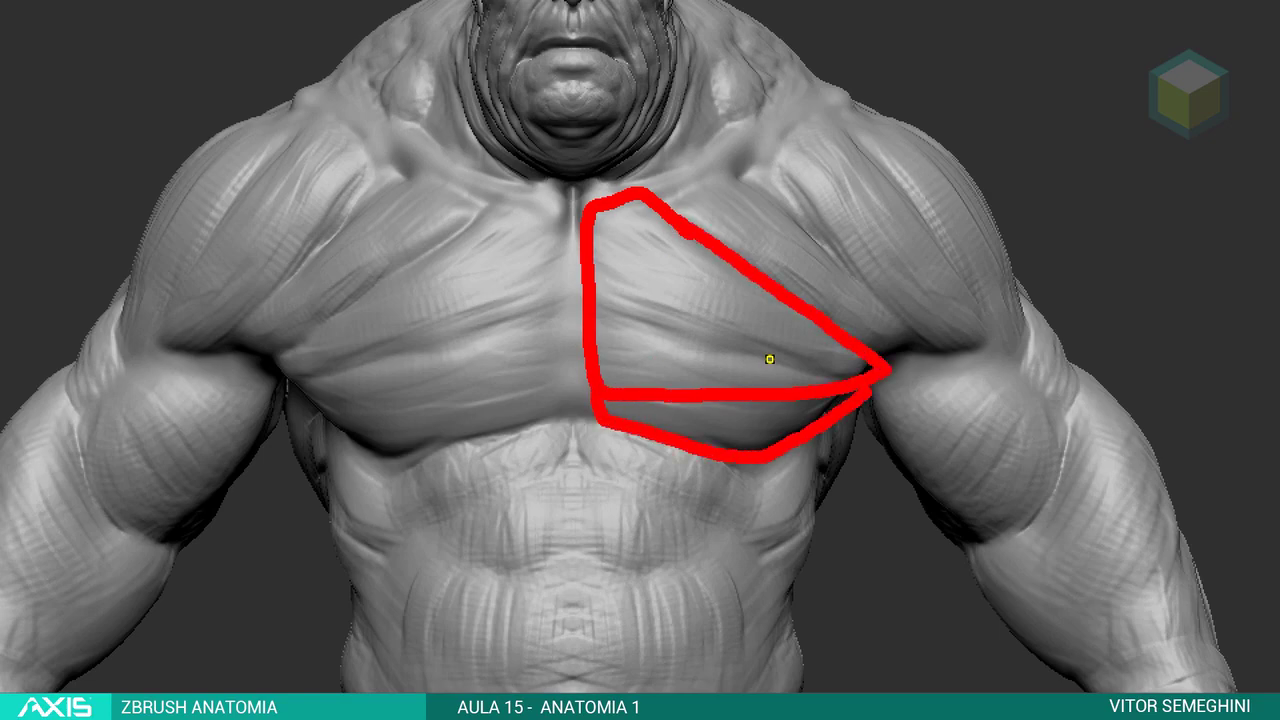
{"action": "mouse_move", "coordinate": [714, 162]}
{"action": "left_mouse_down"}
{"action": "mouse_move", "coordinate": [642, 200]}
{"action": "mouse_move", "coordinate": [912, 334]}
{"action": "mouse_move", "coordinate": [884, 354]}
{"action": "left_mouse_up"}
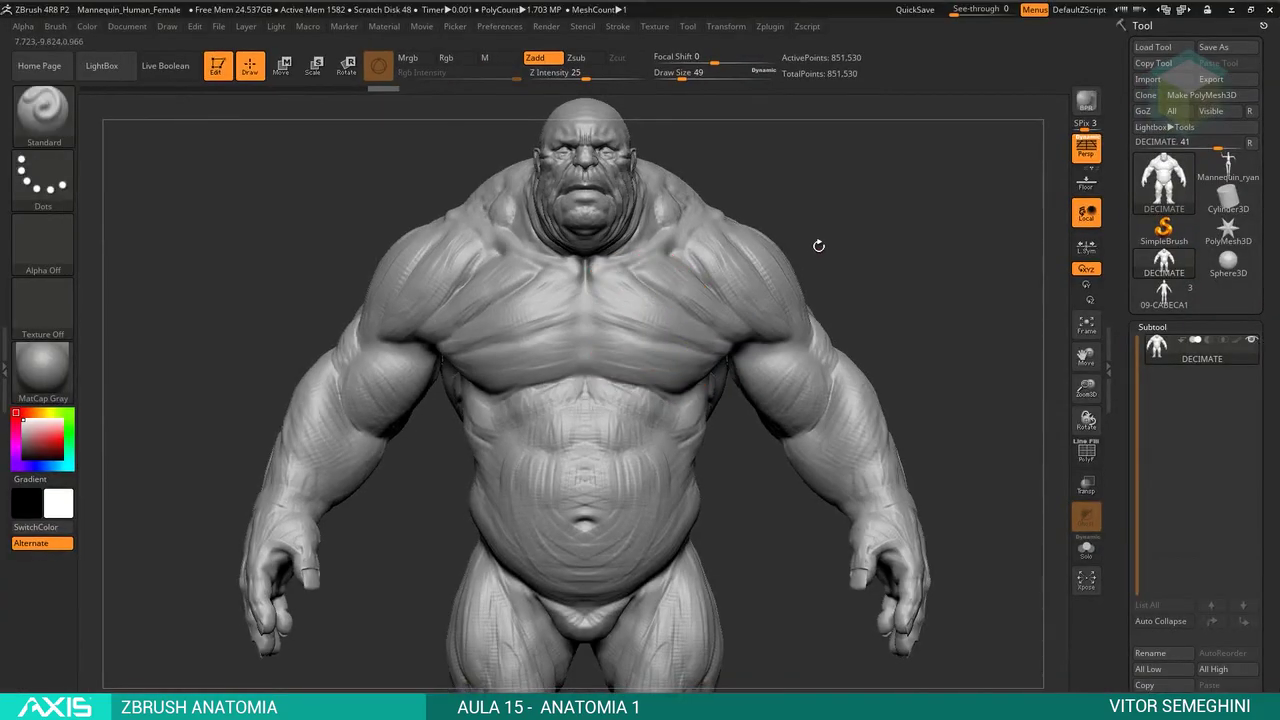
{"action": "mouse_move", "coordinate": [817, 246]}
{"action": "left_mouse_down"}
{"action": "mouse_move", "coordinate": [763, 231]}
{"action": "mouse_move", "coordinate": [789, 272]}
{"action": "left_mouse_up"}
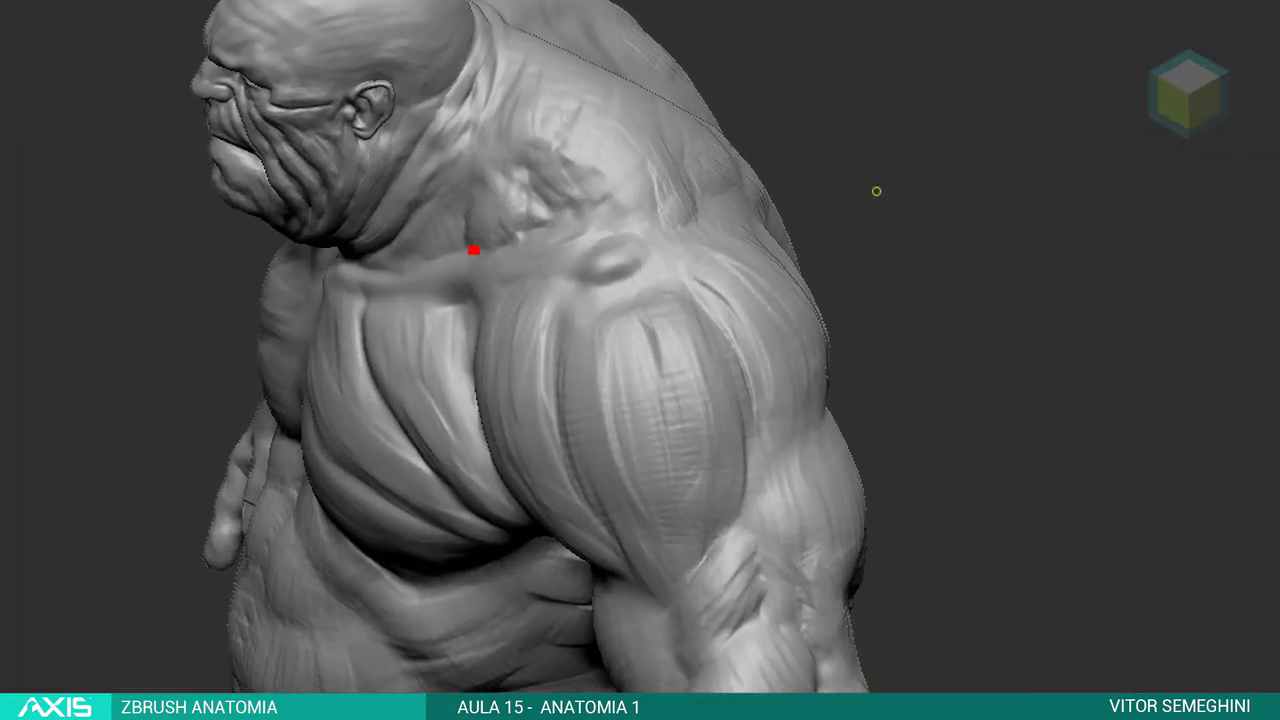
Step: Circle the ogre's shoulder muscle and loop around the deltoid in red
{"action": "mouse_move", "coordinate": [512, 279]}
{"action": "left_mouse_down"}
{"action": "mouse_move", "coordinate": [491, 312]}
{"action": "mouse_move", "coordinate": [495, 265]}
{"action": "left_mouse_up"}
{"action": "mouse_move", "coordinate": [588, 296]}
{"action": "left_mouse_down"}
{"action": "mouse_move", "coordinate": [566, 478]}
{"action": "mouse_move", "coordinate": [686, 571]}
{"action": "mouse_move", "coordinate": [722, 296]}
{"action": "mouse_move", "coordinate": [600, 272]}
{"action": "left_mouse_up"}
{"action": "mouse_move", "coordinate": [690, 265]}
{"action": "left_mouse_down"}
{"action": "mouse_move", "coordinate": [785, 238]}
{"action": "mouse_move", "coordinate": [745, 505]}
{"action": "left_mouse_up"}
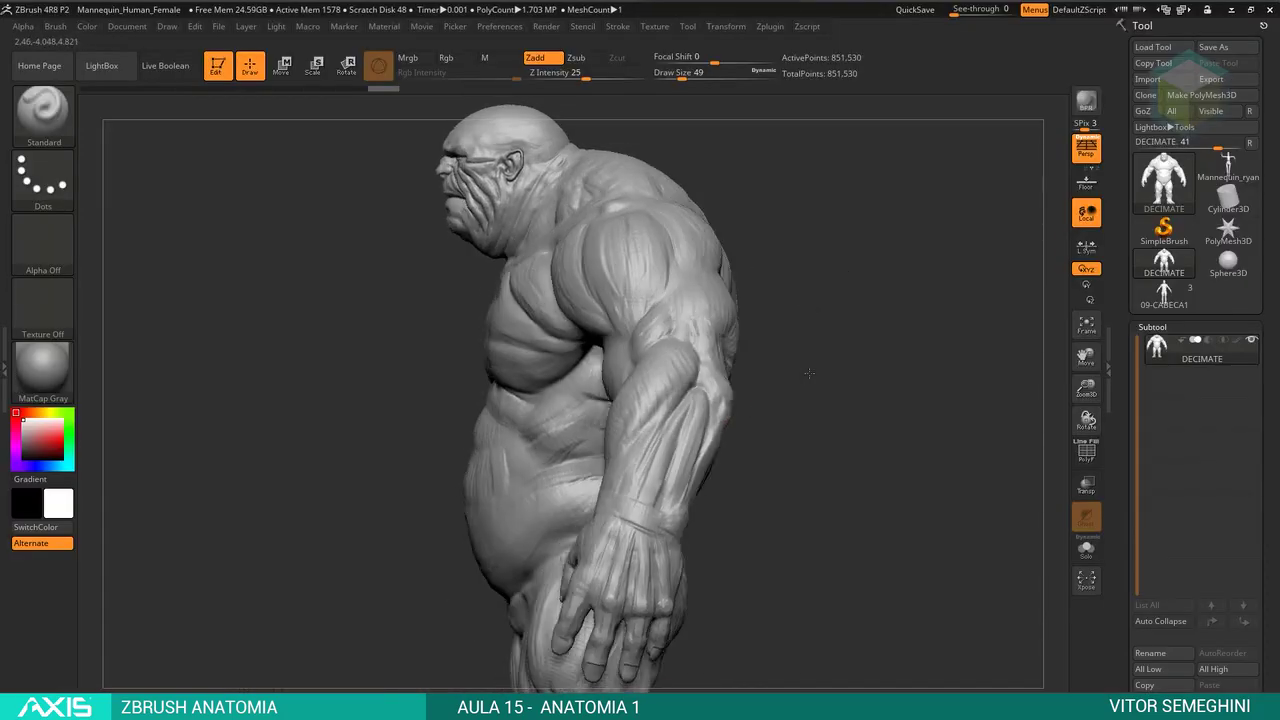
{"action": "left_click_drag", "start_coordinate": [809, 373], "coordinate": [824, 262]}
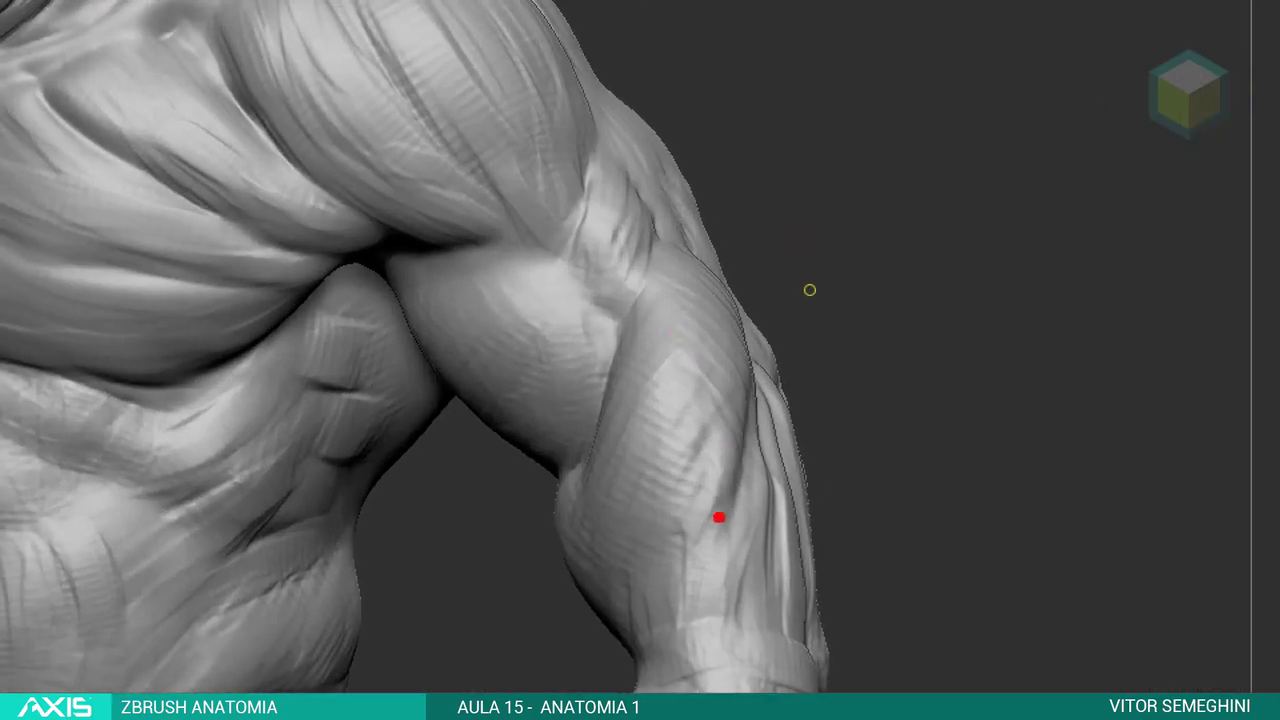
Step: Draw red arches and lines around the biceps and along the deltoid
{"action": "mouse_move", "coordinate": [718, 541]}
{"action": "left_mouse_down"}
{"action": "mouse_move", "coordinate": [752, 300]}
{"action": "mouse_move", "coordinate": [600, 348]}
{"action": "mouse_move", "coordinate": [583, 520]}
{"action": "left_mouse_up"}
{"action": "left_click_drag", "start_coordinate": [636, 235], "coordinate": [626, 152]}
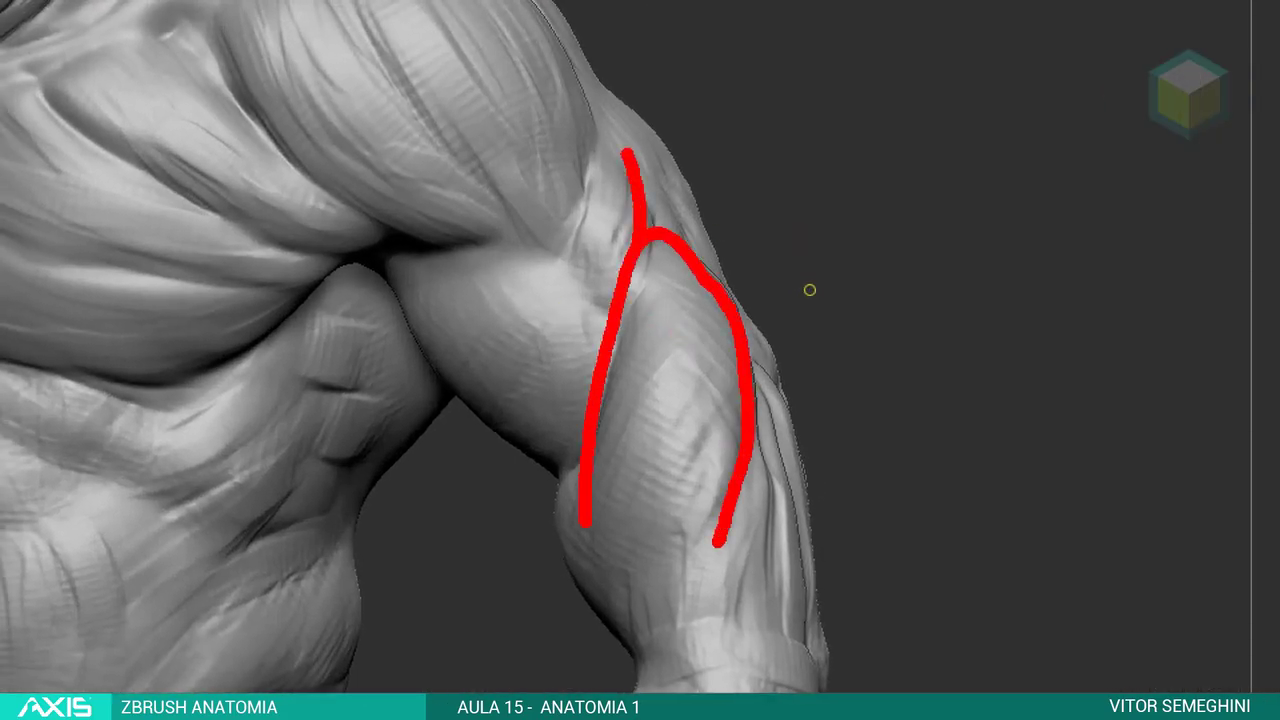
{"action": "left_click_drag", "start_coordinate": [630, 205], "coordinate": [636, 288]}
{"action": "mouse_move", "coordinate": [531, 240]}
{"action": "left_mouse_down"}
{"action": "mouse_move", "coordinate": [428, 370]}
{"action": "mouse_move", "coordinate": [410, 252]}
{"action": "left_mouse_up"}
{"action": "mouse_move", "coordinate": [290, 100]}
{"action": "left_mouse_down"}
{"action": "mouse_move", "coordinate": [440, 245]}
{"action": "mouse_move", "coordinate": [530, 238]}
{"action": "mouse_move", "coordinate": [365, 22]}
{"action": "left_mouse_up"}
{"action": "left_click_drag", "start_coordinate": [430, 240], "coordinate": [297, 82]}
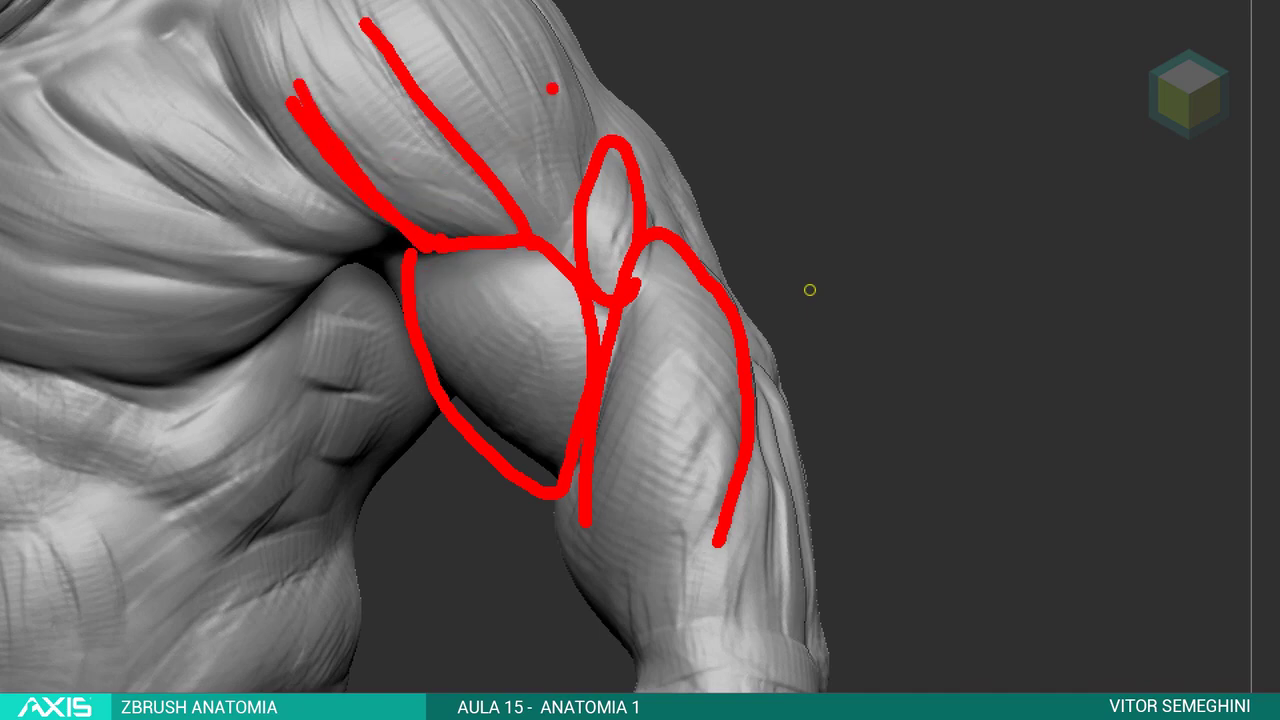
{"action": "left_click_drag", "start_coordinate": [551, 89], "coordinate": [500, 106]}
Step: Clear the annotations and zoom in on the ogre's abdomen
{"action": "key", "text": "Escape"}
{"action": "mouse_move", "coordinate": [708, 349]}
{"action": "left_mouse_down"}
{"action": "mouse_move", "coordinate": [835, 249]}
{"action": "mouse_move", "coordinate": [613, 289]}
{"action": "left_mouse_up"}
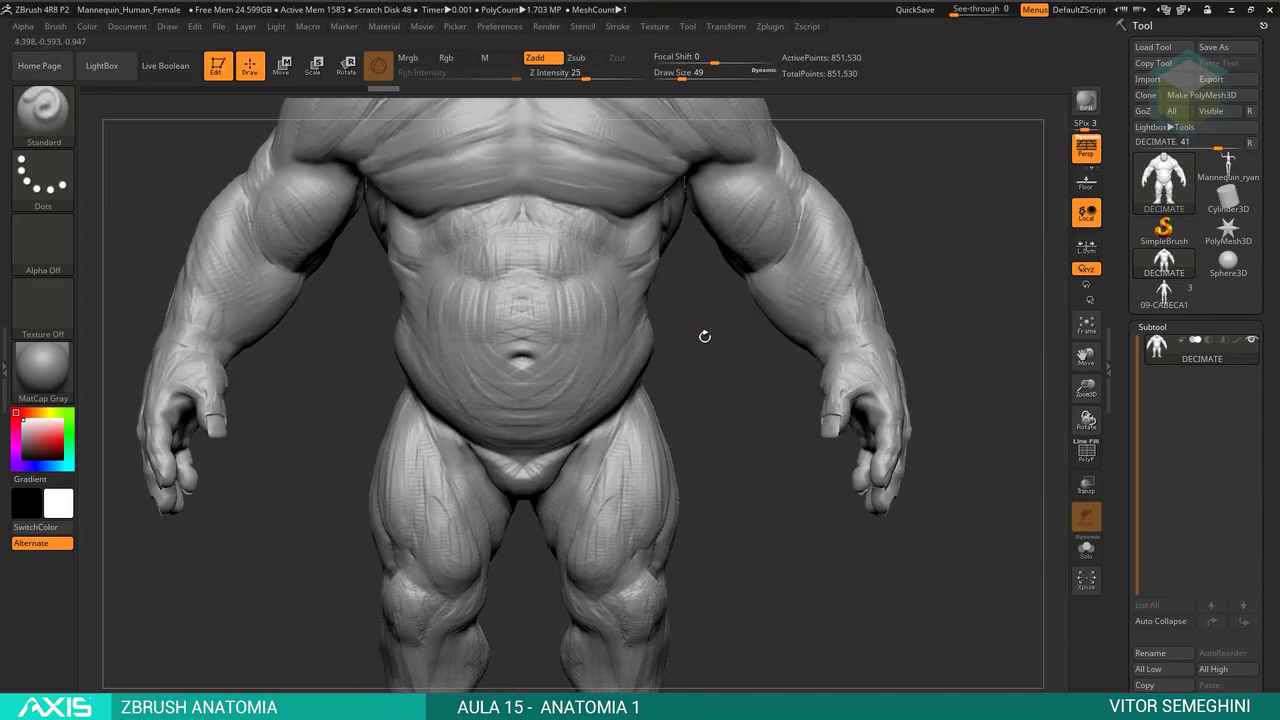
{"action": "left_click_drag", "start_coordinate": [703, 334], "coordinate": [713, 360]}
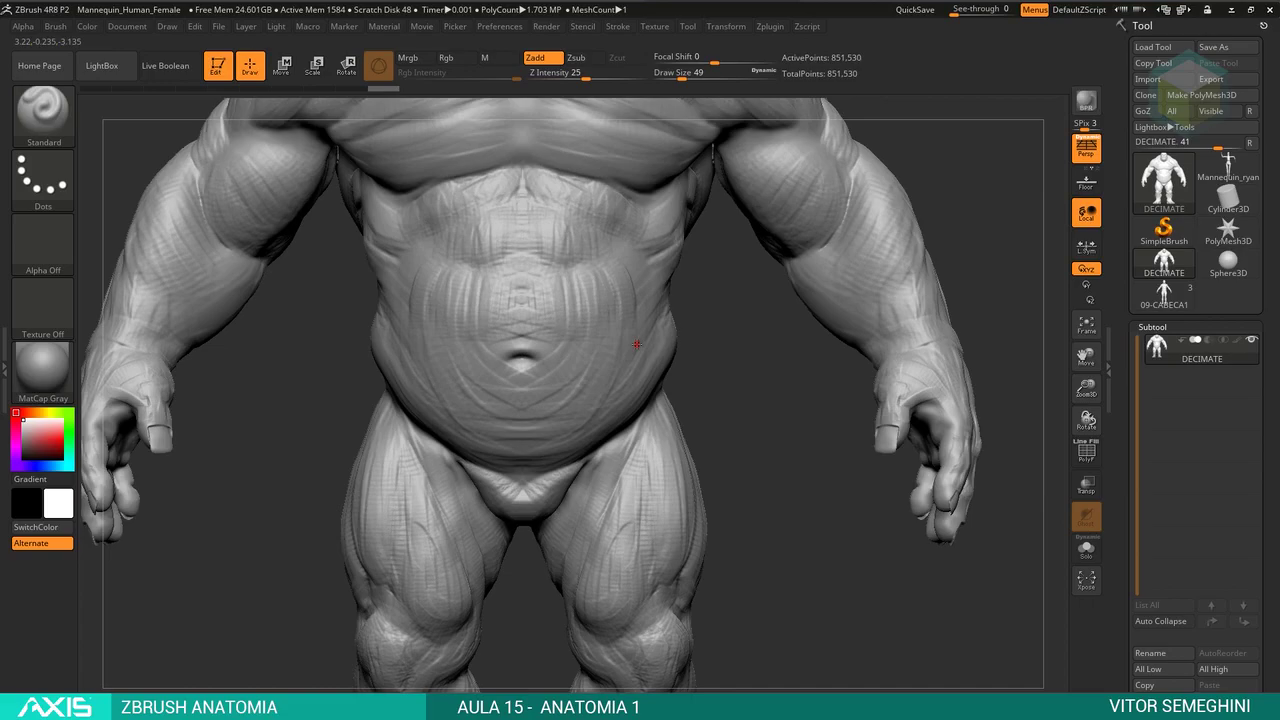
Step: Select the DamStandard brush with B, D, S and set Draw Size to 724
{"action": "key", "text": "b"}
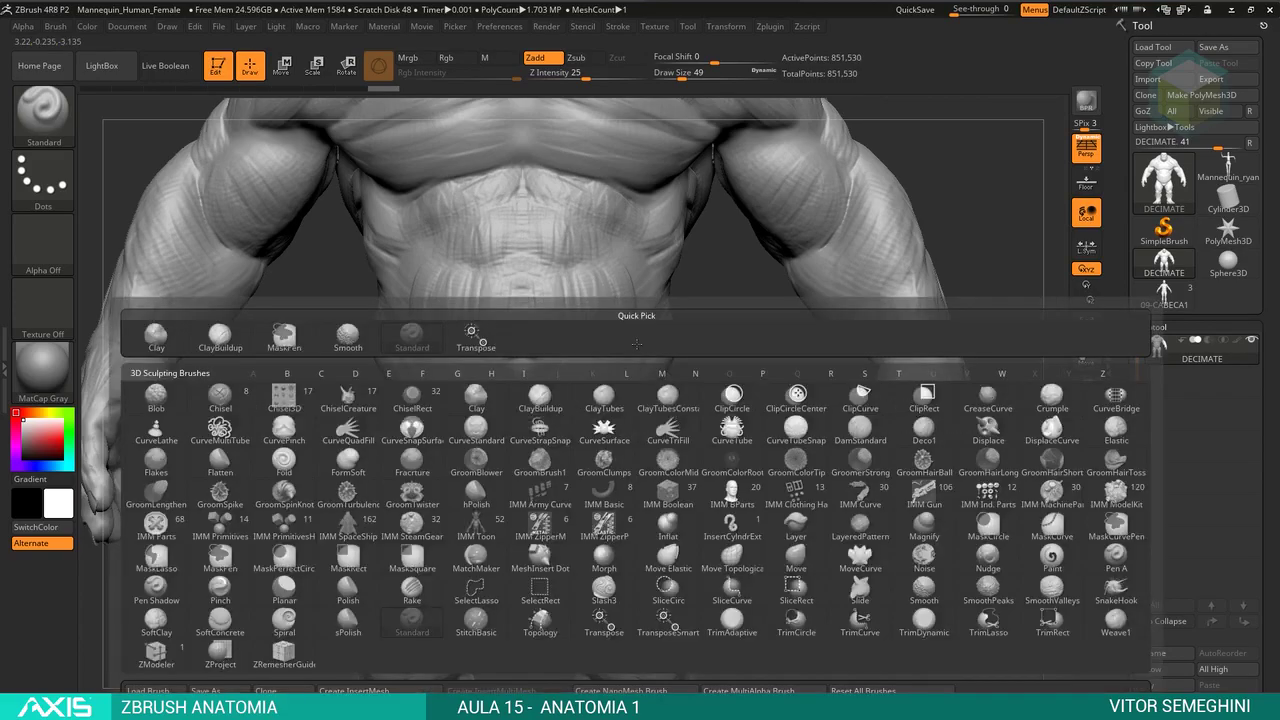
{"action": "key", "text": "d"}
{"action": "key", "text": "s"}
{"action": "key", "text": "space"}
{"action": "mouse_move", "coordinate": [572, 311]}
{"action": "left_mouse_down"}
{"action": "mouse_move", "coordinate": [681, 311]}
{"action": "mouse_move", "coordinate": [600, 300]}
{"action": "left_mouse_up"}
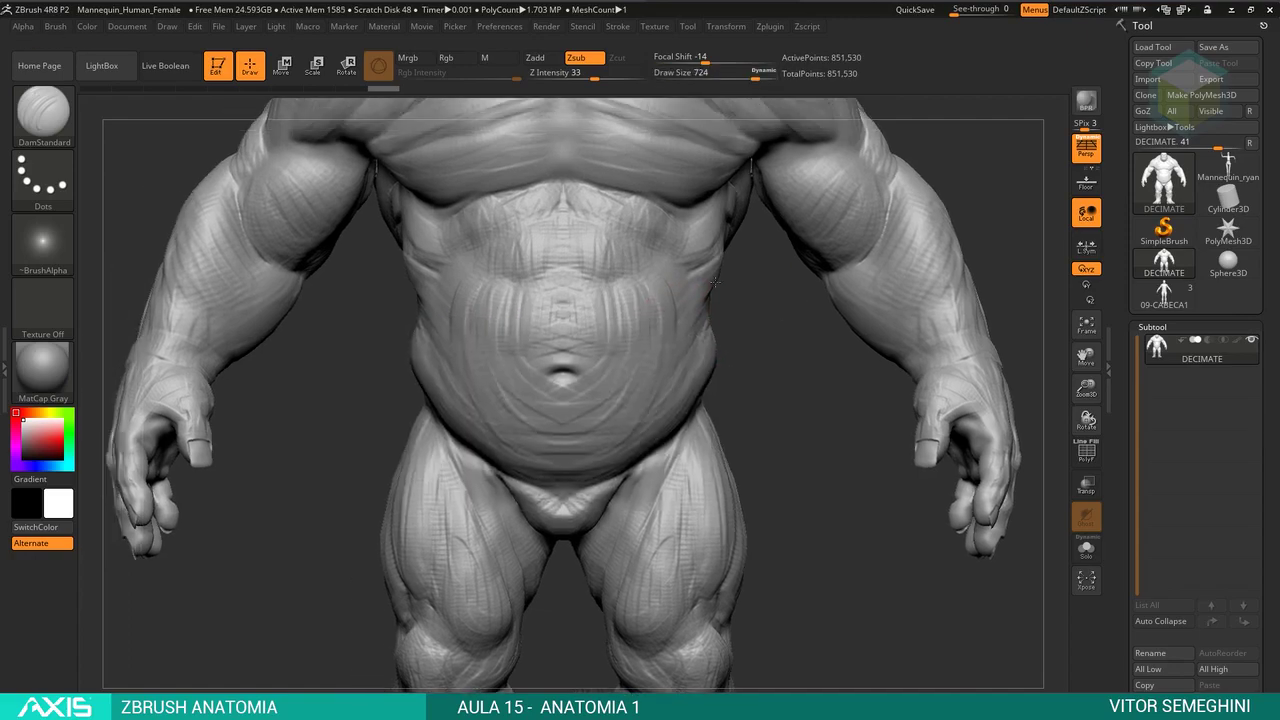
Step: Carve a vertical groove down the belly midline and a horizontal groove across the abs
{"action": "left_click_drag", "start_coordinate": [566, 238], "coordinate": [570, 338]}
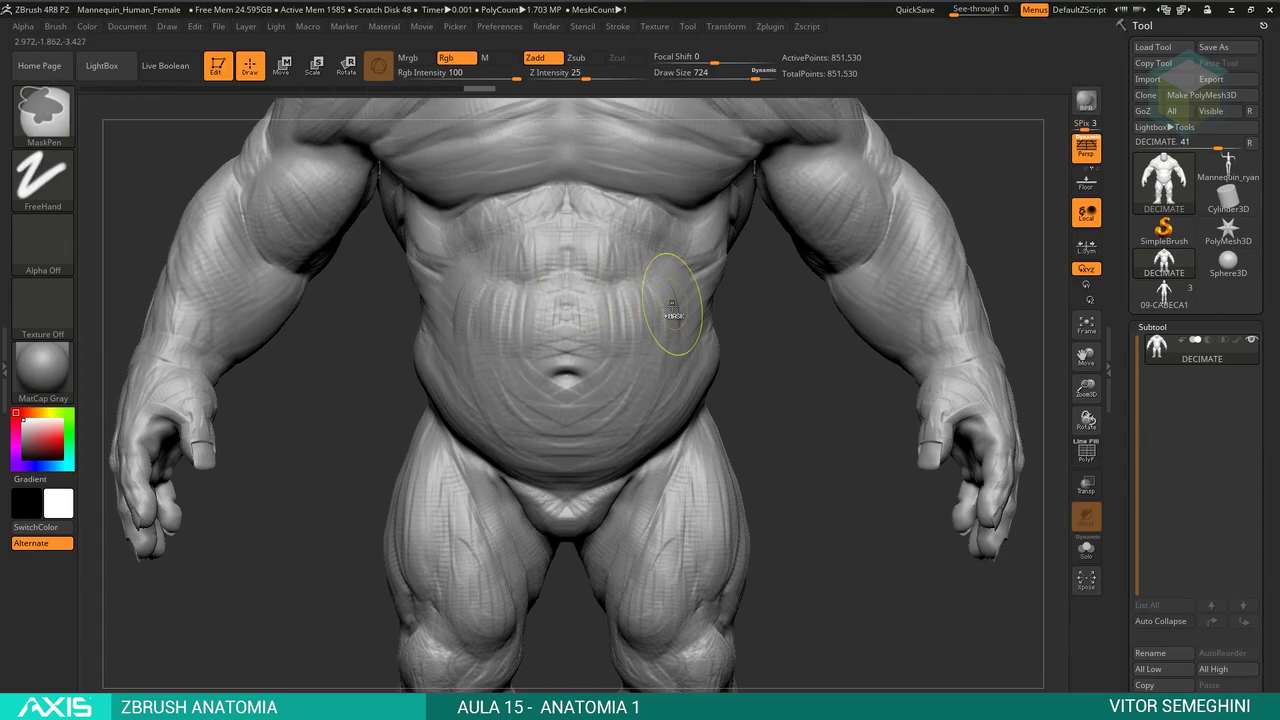
{"action": "right_click_drag", "start_coordinate": [663, 314], "coordinate": [557, 278], "text": "ctrl"}
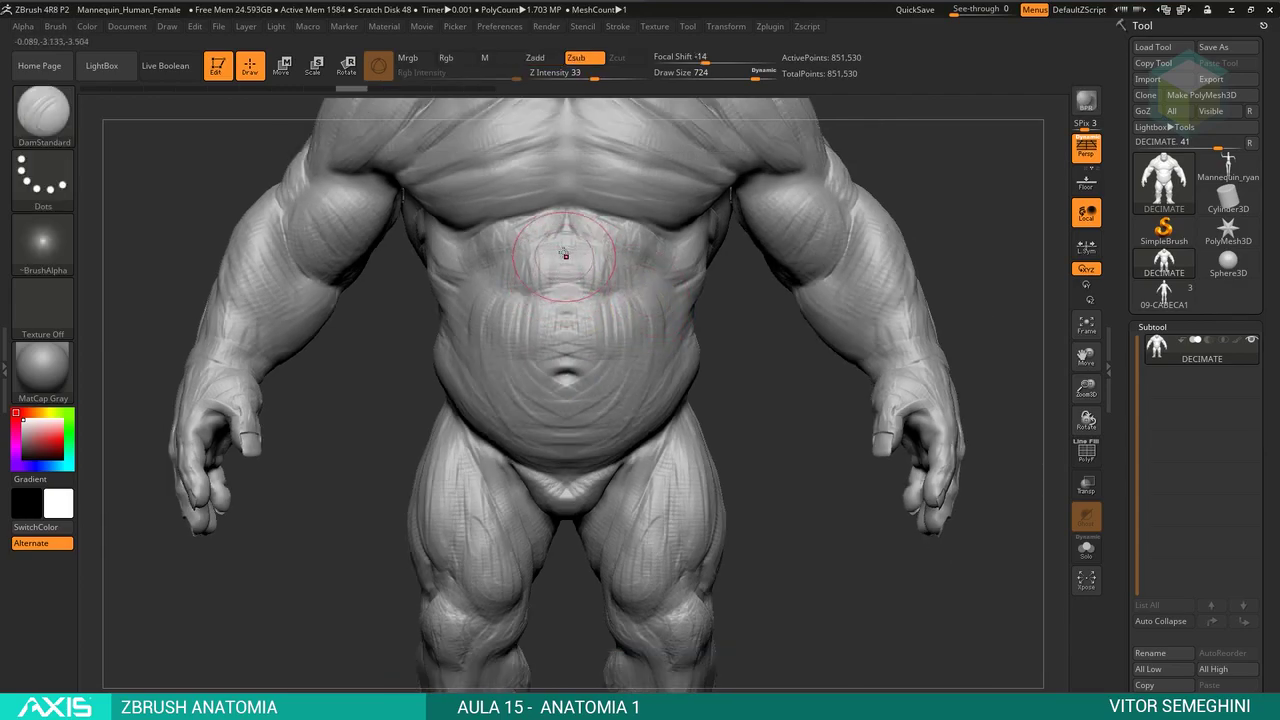
{"action": "left_click_drag", "start_coordinate": [566, 260], "coordinate": [566, 448]}
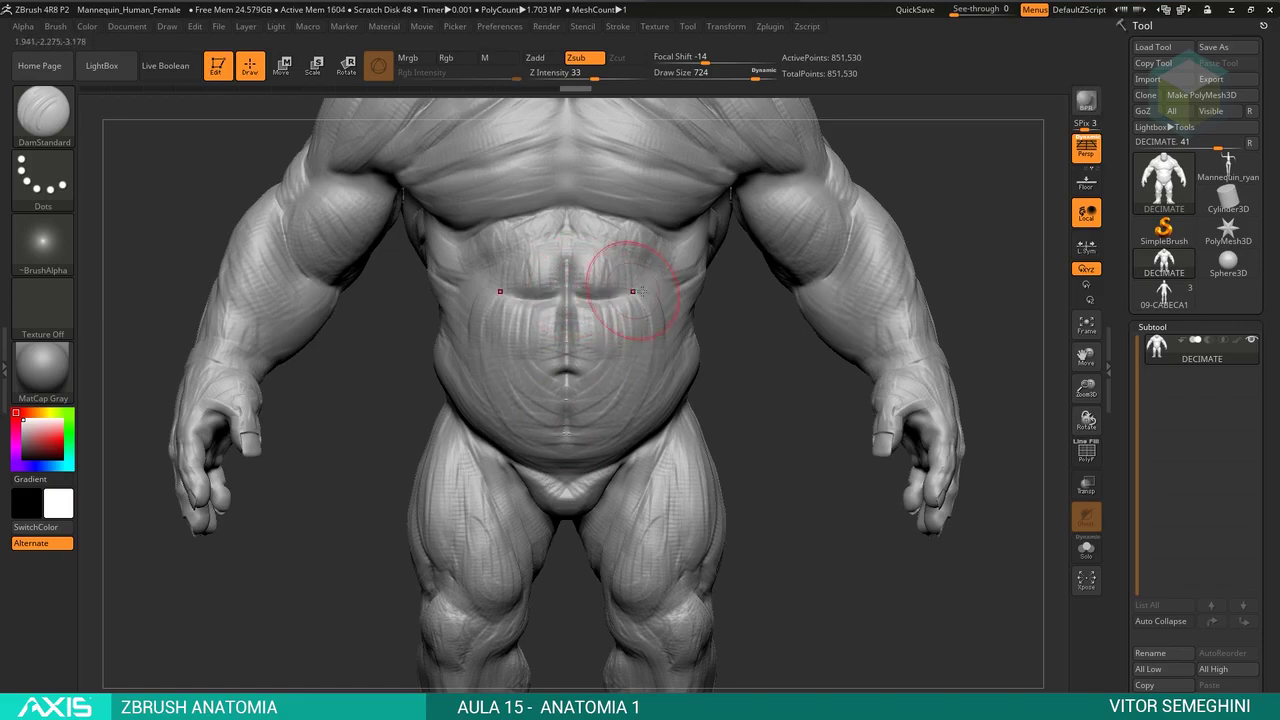
{"action": "left_click_drag", "start_coordinate": [583, 352], "coordinate": [646, 350]}
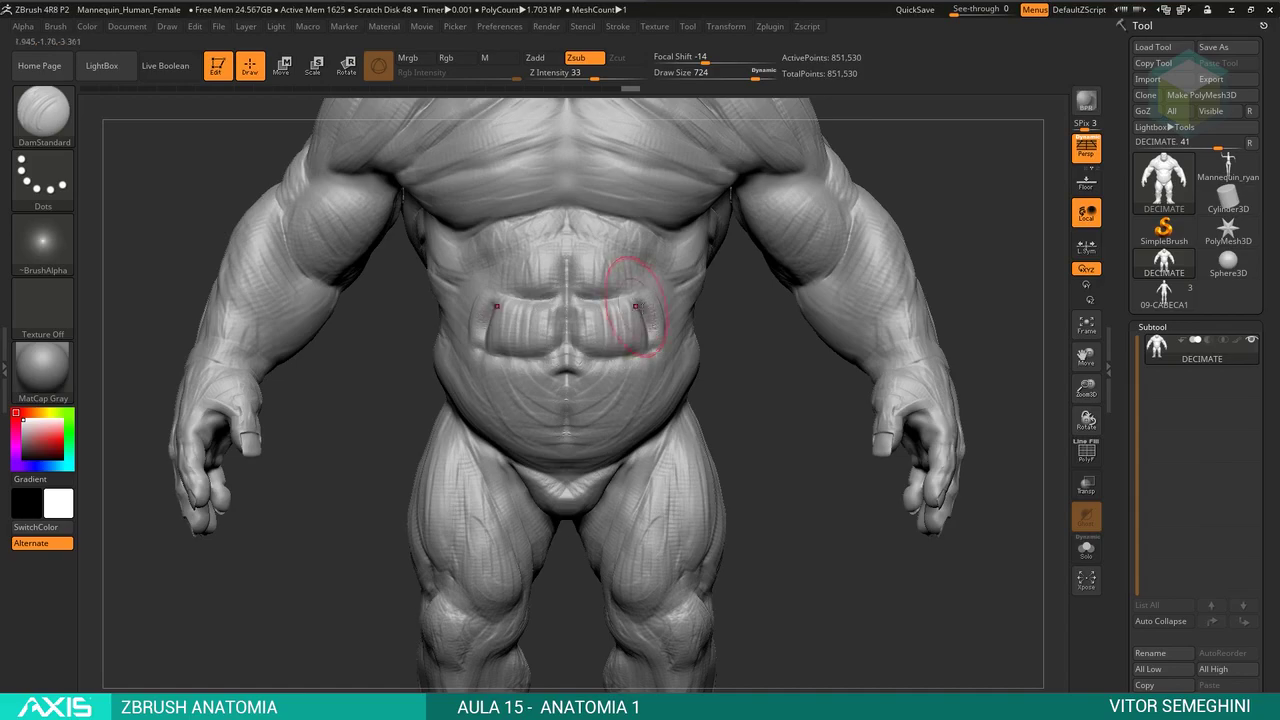
{"action": "left_click_drag", "start_coordinate": [720, 365], "coordinate": [728, 365], "text": "shift"}
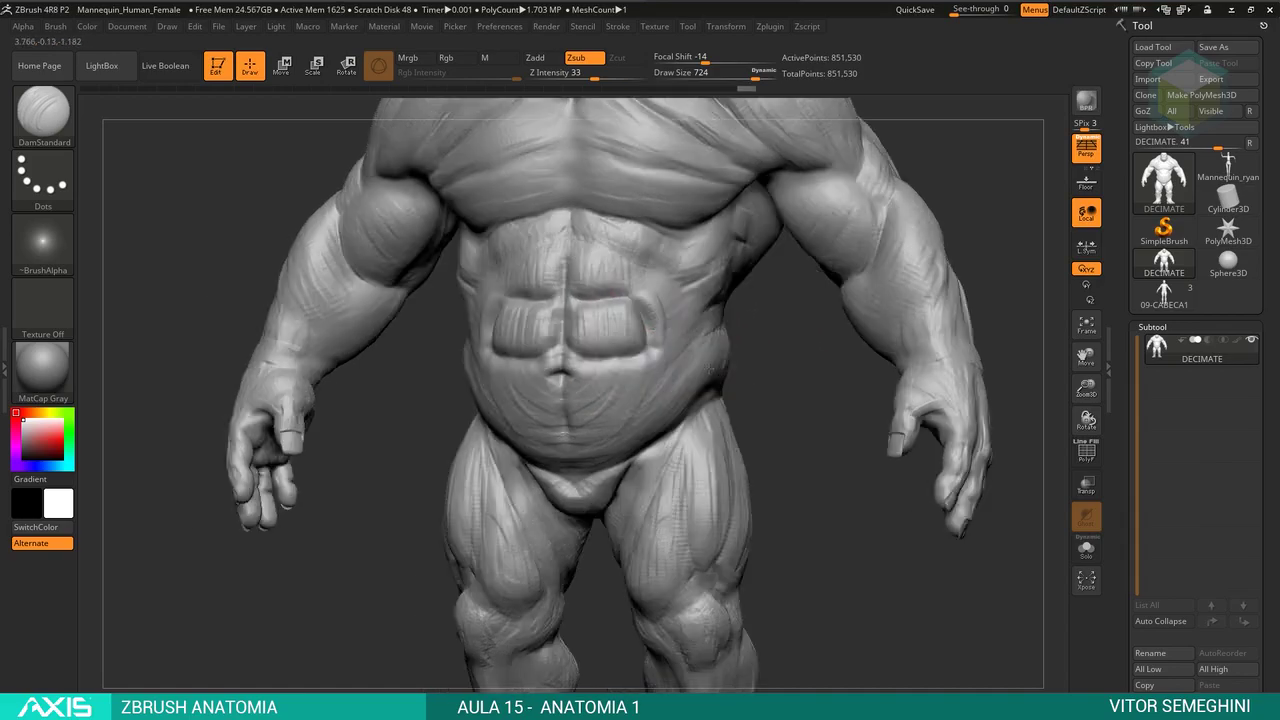
{"action": "key", "text": "ctrl"}
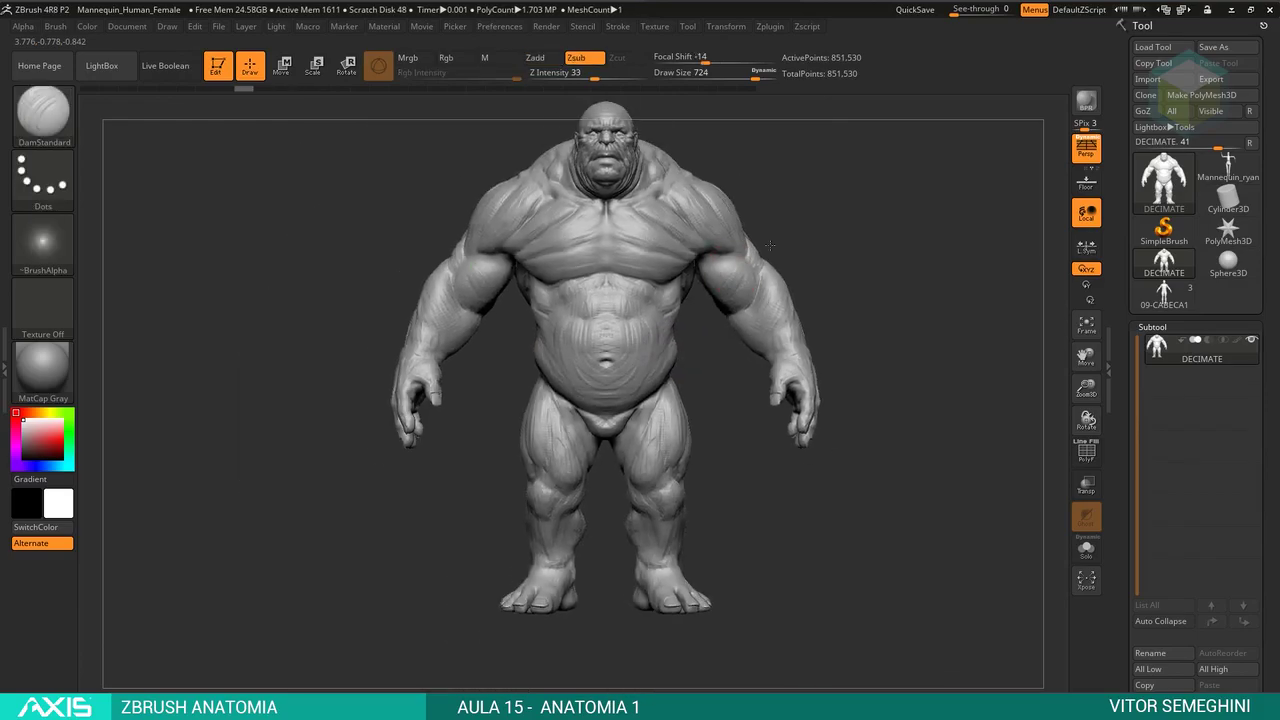
{"action": "mouse_move", "coordinate": [805, 238]}
{"action": "left_mouse_down"}
{"action": "mouse_move", "coordinate": [873, 221]}
{"action": "mouse_move", "coordinate": [766, 272]}
{"action": "left_mouse_up"}
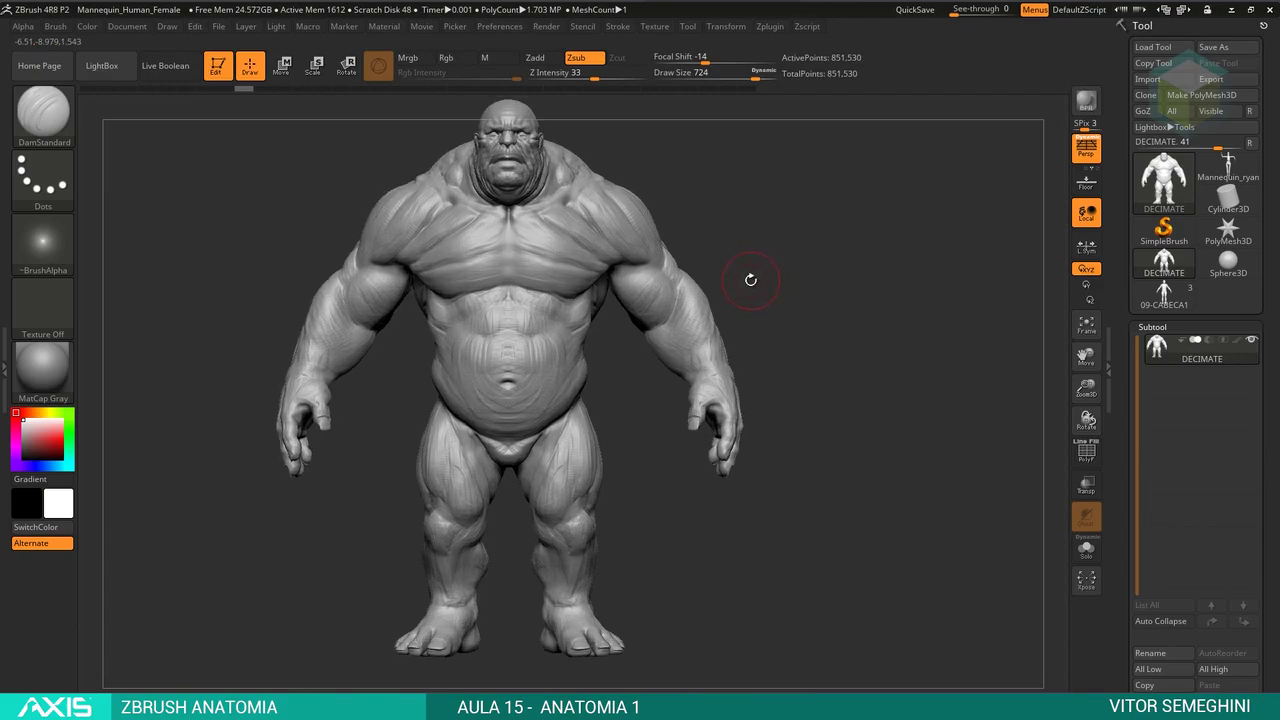
{"action": "mouse_move", "coordinate": [749, 281]}
{"action": "left_mouse_down"}
{"action": "mouse_move", "coordinate": [799, 272]}
{"action": "mouse_move", "coordinate": [774, 251]}
{"action": "left_mouse_up"}
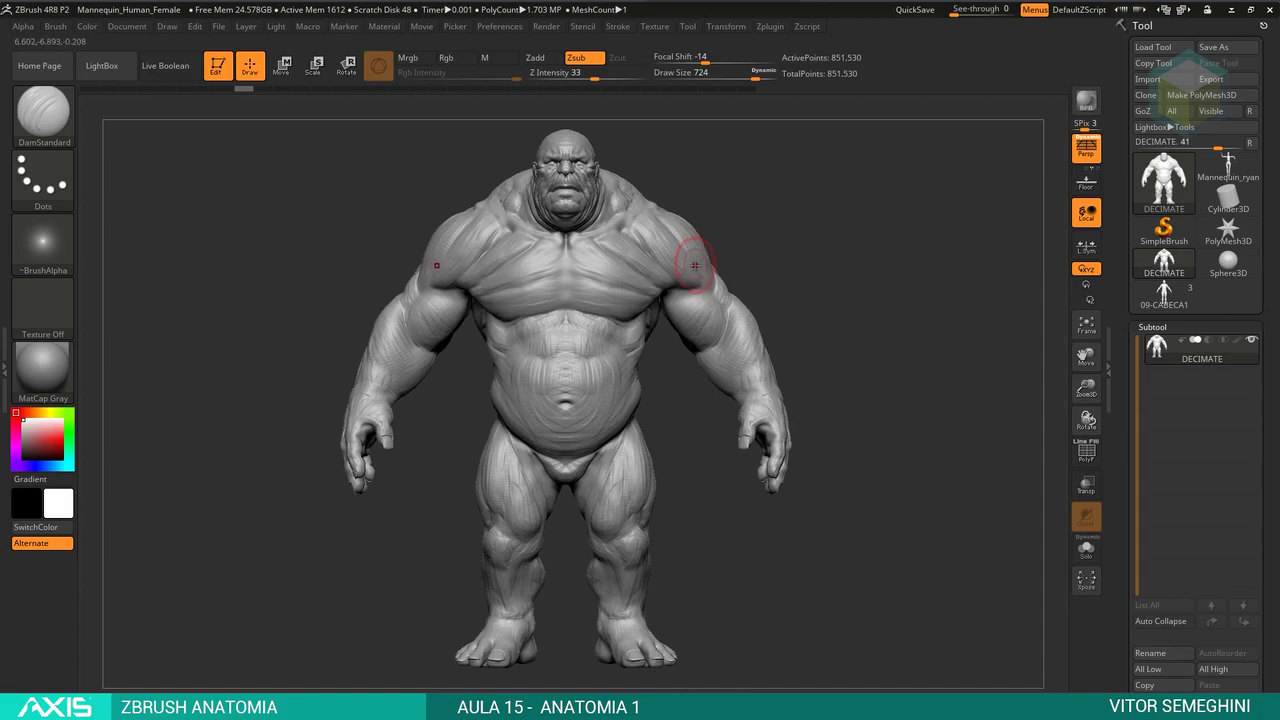
{"action": "mouse_move", "coordinate": [785, 222]}
{"action": "left_mouse_down"}
{"action": "mouse_move", "coordinate": [668, 310]}
{"action": "mouse_move", "coordinate": [753, 282]}
{"action": "left_mouse_up"}
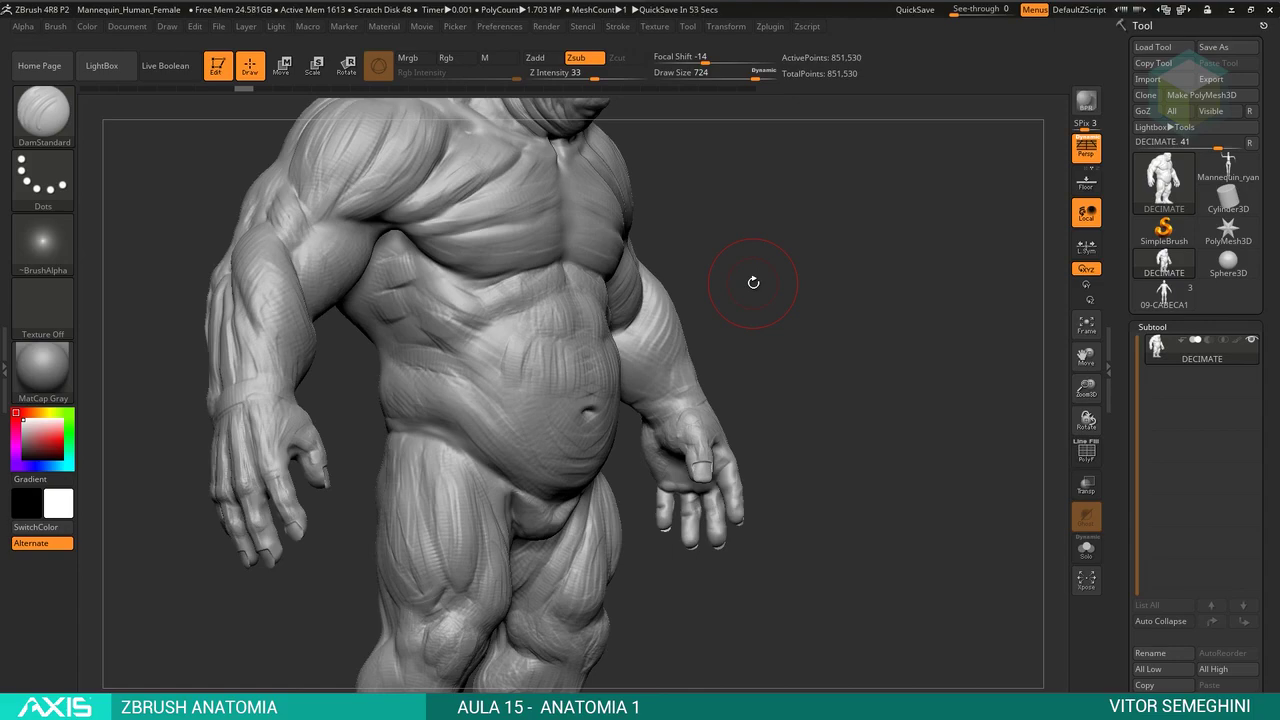
{"action": "key", "text": "f"}
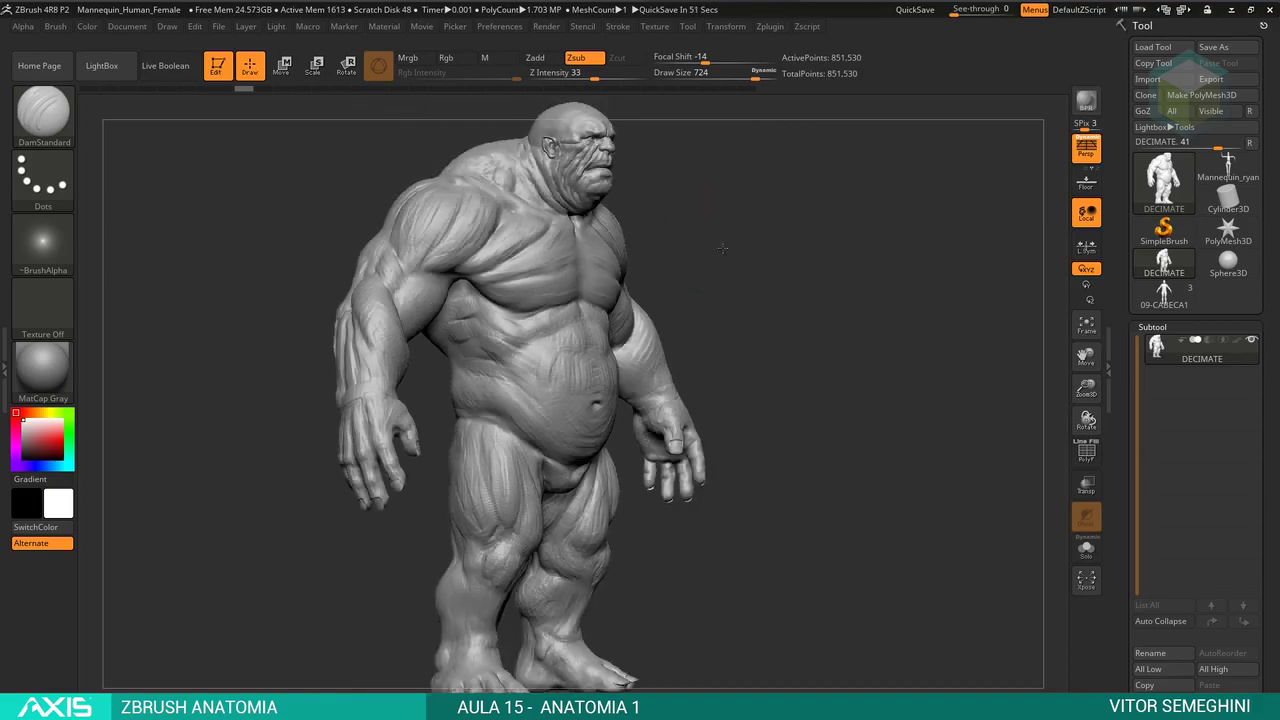
{"action": "mouse_move", "coordinate": [760, 274]}
{"action": "left_mouse_down", "text": "shift"}
{"action": "mouse_move", "coordinate": [763, 251]}
{"action": "mouse_move", "coordinate": [683, 426]}
{"action": "mouse_move", "coordinate": [730, 435]}
{"action": "left_mouse_up", "text": "shift"}
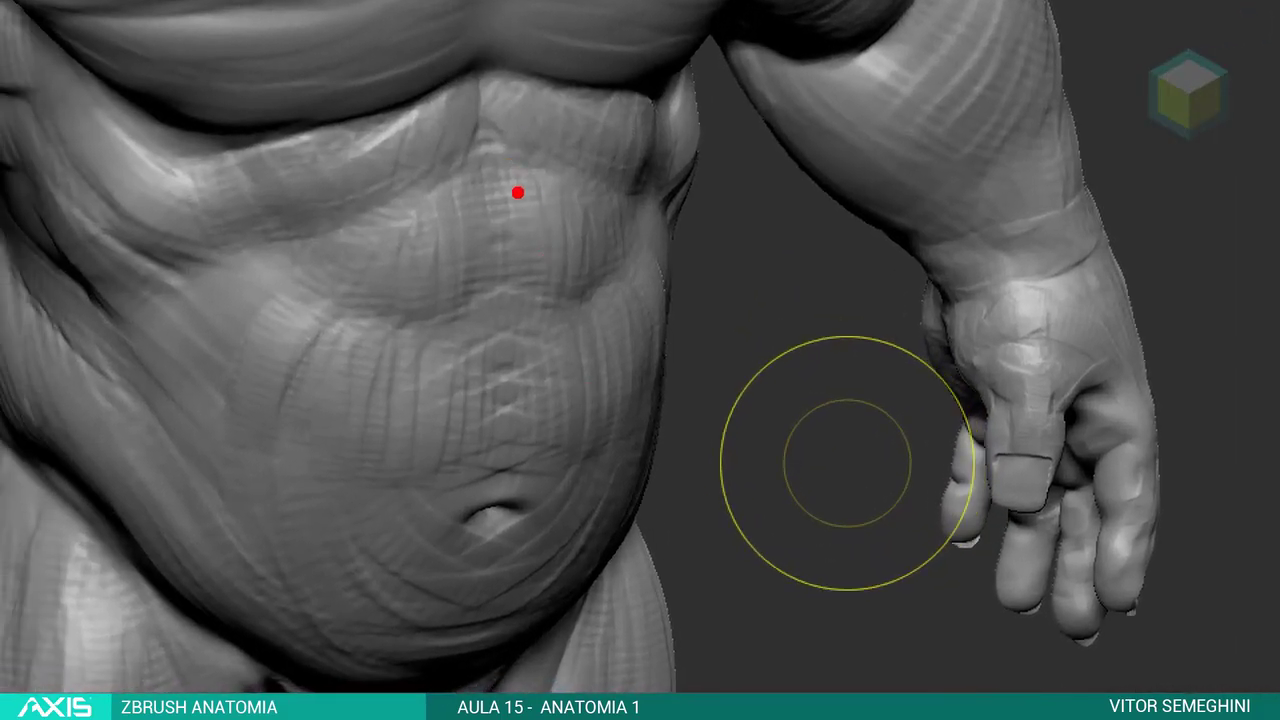
Step: Draw red outlines over the ogre's ab segments, midline and left abdomen, then zoom out
{"action": "left_click_drag", "start_coordinate": [508, 178], "coordinate": [519, 186]}
{"action": "left_click_drag", "start_coordinate": [430, 194], "coordinate": [435, 212]}
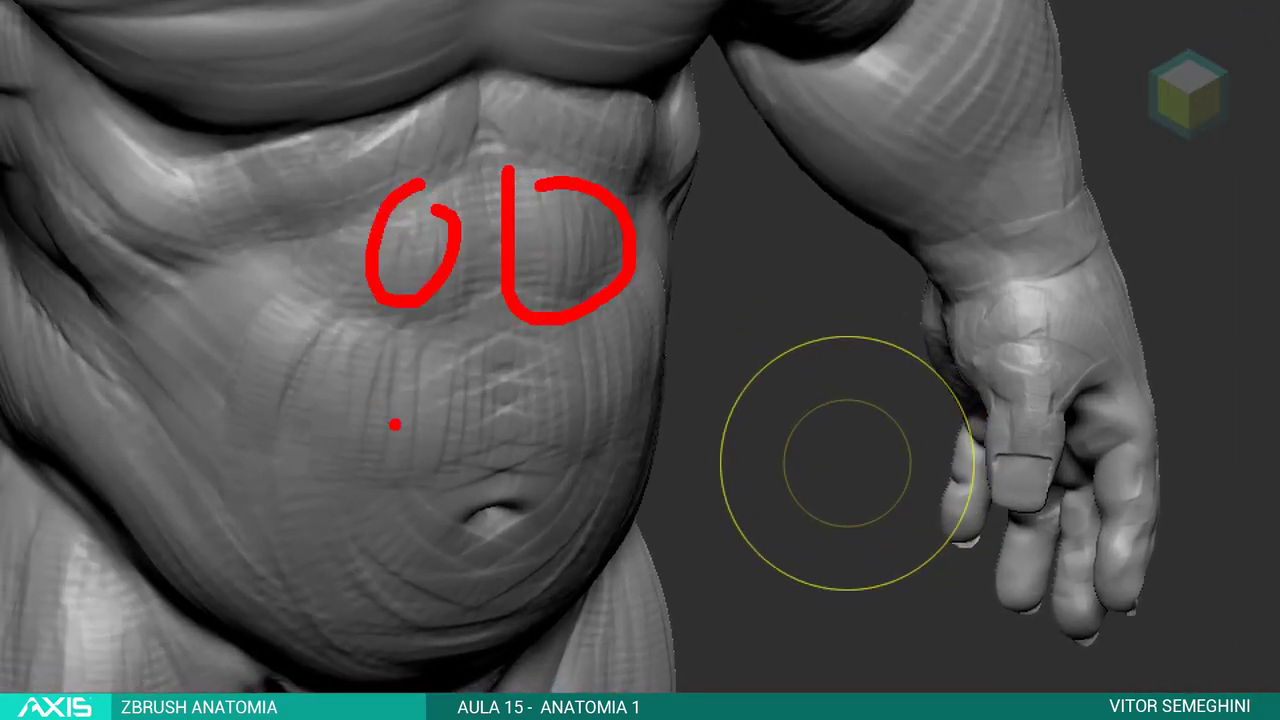
{"action": "left_click_drag", "start_coordinate": [398, 352], "coordinate": [410, 338]}
{"action": "mouse_move", "coordinate": [570, 322]}
{"action": "left_mouse_down"}
{"action": "mouse_move", "coordinate": [540, 430]}
{"action": "mouse_move", "coordinate": [605, 360]}
{"action": "left_mouse_up"}
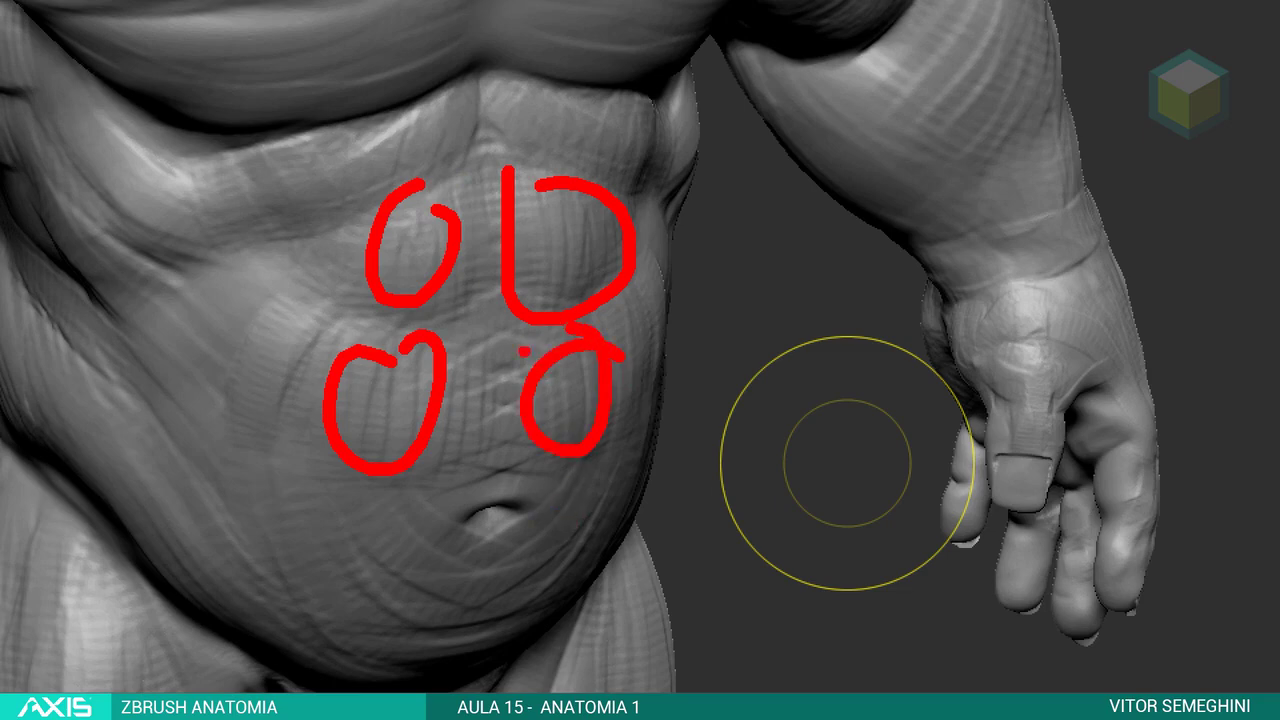
{"action": "left_click_drag", "start_coordinate": [552, 110], "coordinate": [572, 278]}
{"action": "left_click_drag", "start_coordinate": [584, 112], "coordinate": [590, 106]}
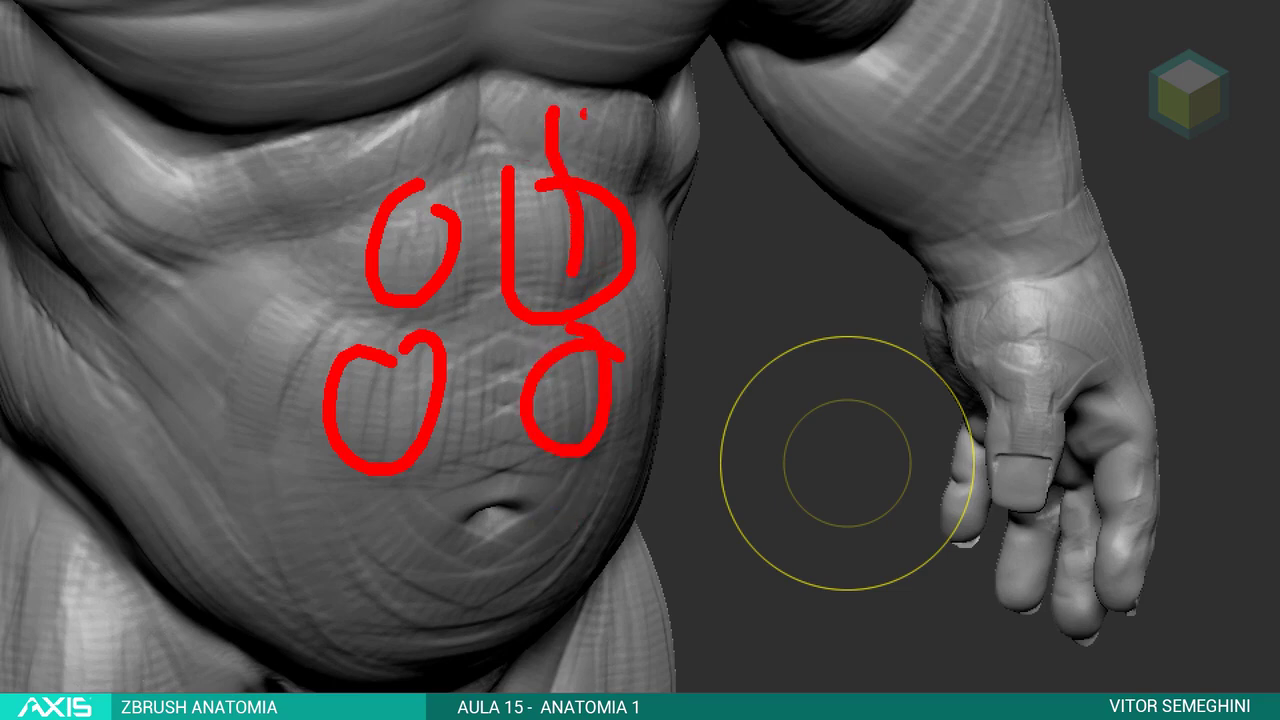
{"action": "mouse_move", "coordinate": [400, 100]}
{"action": "left_mouse_down"}
{"action": "mouse_move", "coordinate": [360, 104]}
{"action": "mouse_move", "coordinate": [470, 110]}
{"action": "mouse_move", "coordinate": [430, 200]}
{"action": "mouse_move", "coordinate": [436, 460]}
{"action": "mouse_move", "coordinate": [395, 620]}
{"action": "left_mouse_up"}
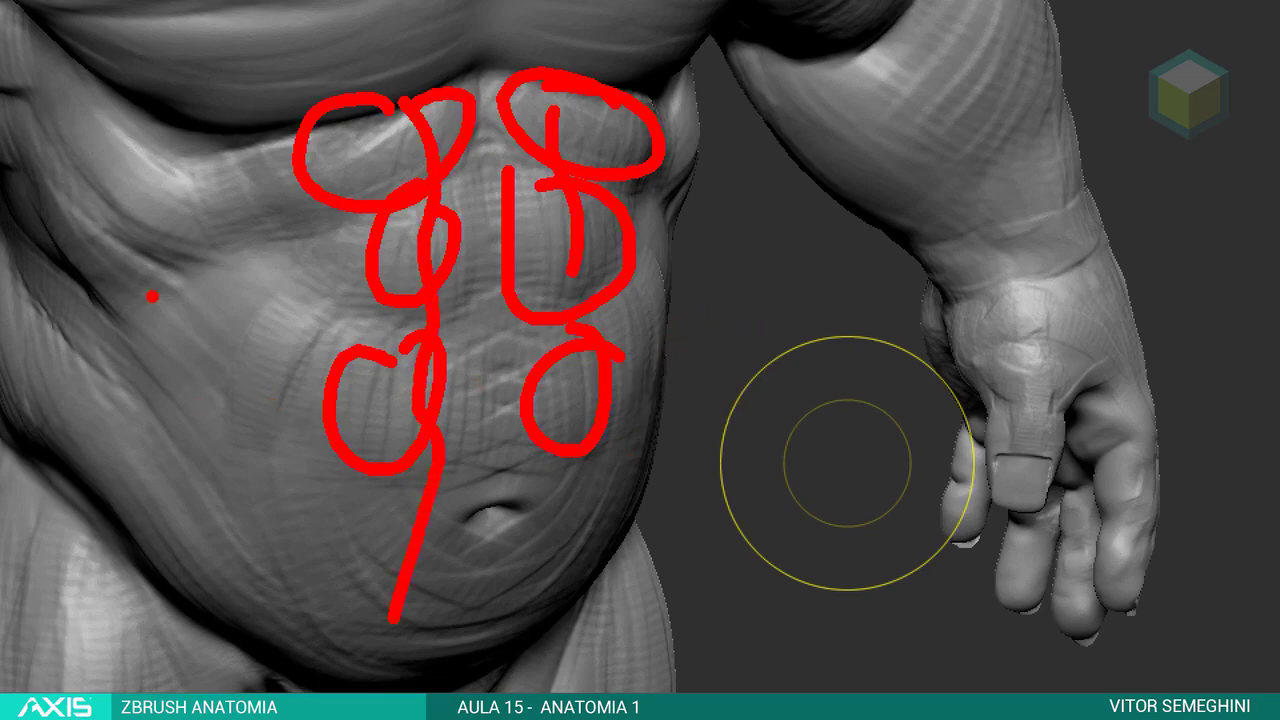
{"action": "left_click_drag", "start_coordinate": [160, 362], "coordinate": [287, 582]}
{"action": "mouse_move", "coordinate": [677, 391]}
{"action": "left_mouse_down"}
{"action": "mouse_move", "coordinate": [785, 232]}
{"action": "mouse_move", "coordinate": [772, 208]}
{"action": "mouse_move", "coordinate": [826, 200]}
{"action": "mouse_move", "coordinate": [785, 261]}
{"action": "mouse_move", "coordinate": [771, 251]}
{"action": "mouse_move", "coordinate": [837, 214]}
{"action": "mouse_move", "coordinate": [625, 290]}
{"action": "left_mouse_up"}
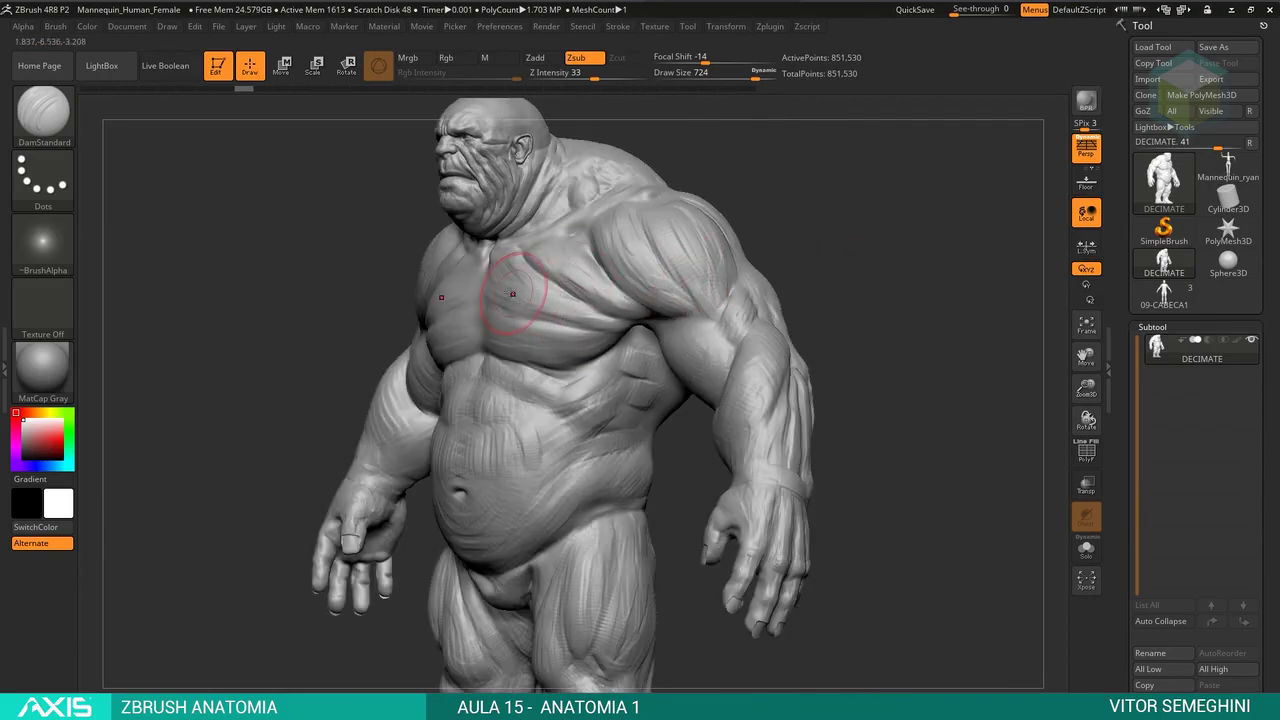
Step: Orbit the ogre through front and three-quarter views, then load the 09-CABECA1 mannequin
{"action": "left_click_drag", "start_coordinate": [778, 236], "coordinate": [767, 227]}
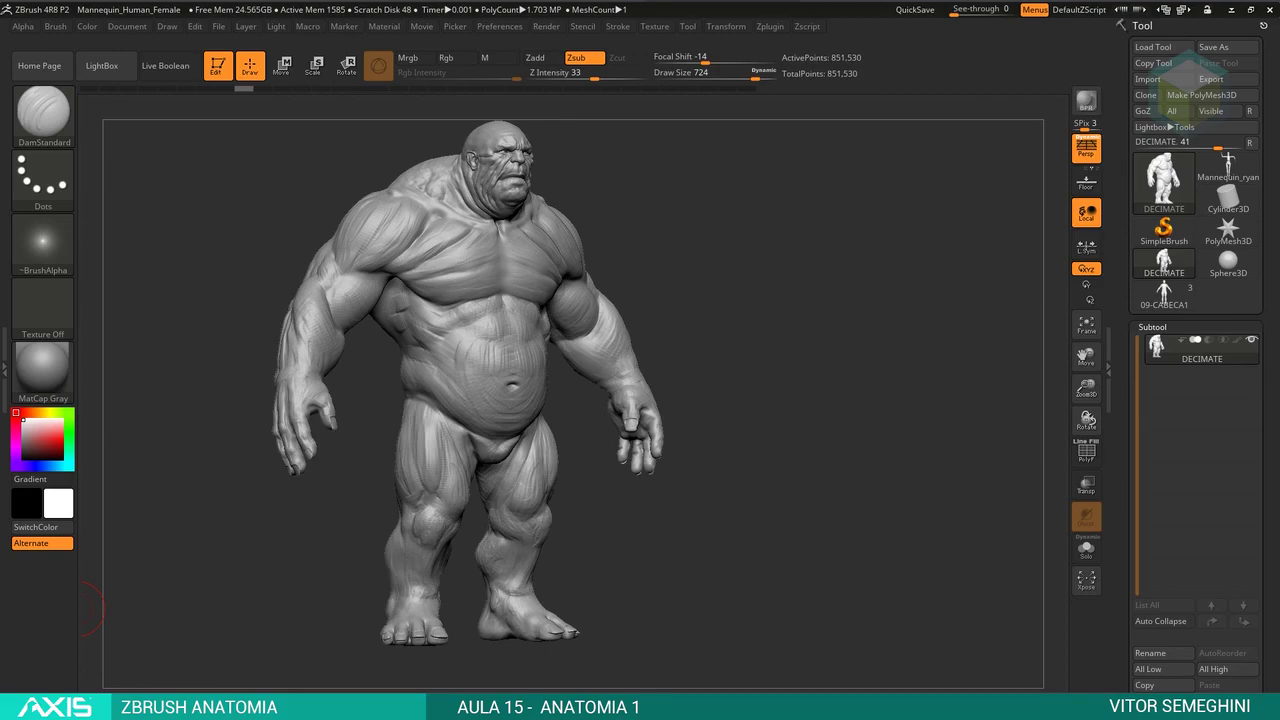
{"action": "left_click_drag", "start_coordinate": [90, 607], "coordinate": [100, 590]}
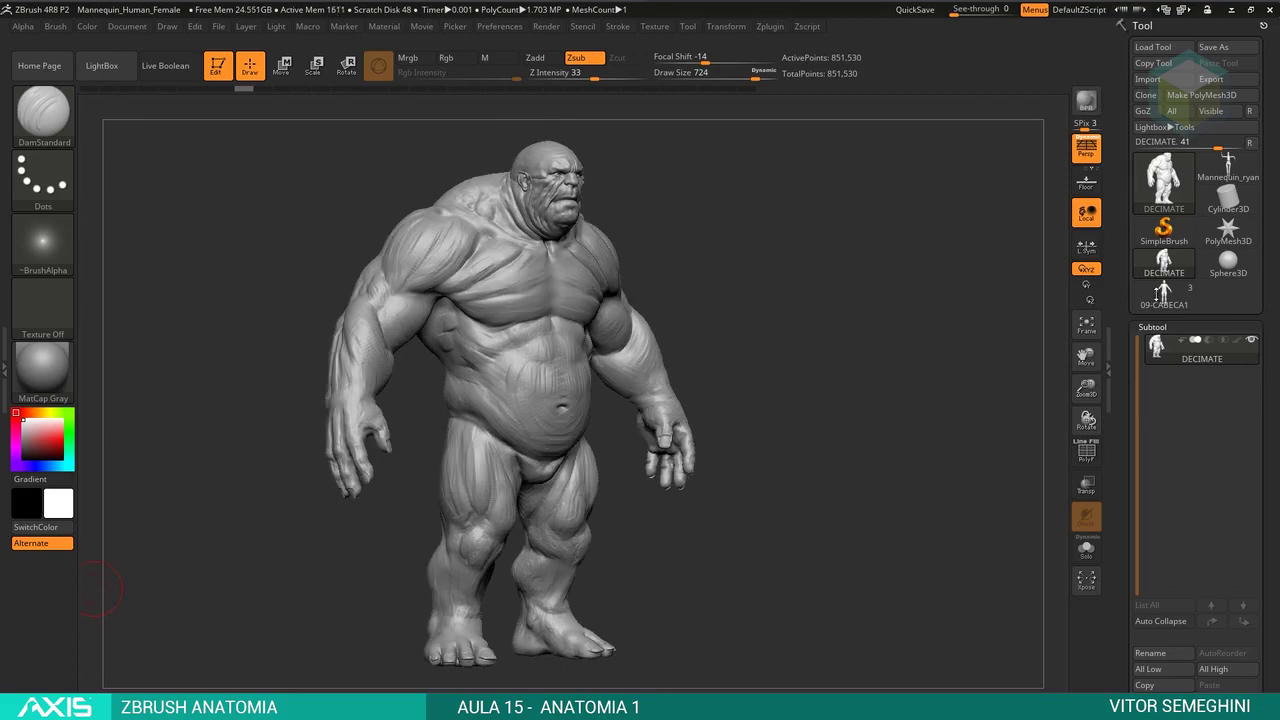
{"action": "left_click", "coordinate": [1162, 293]}
Step: Turn the male mannequin front-on and fit it to fill the canvas
{"action": "left_click_drag", "start_coordinate": [800, 330], "coordinate": [764, 340], "text": "shift"}
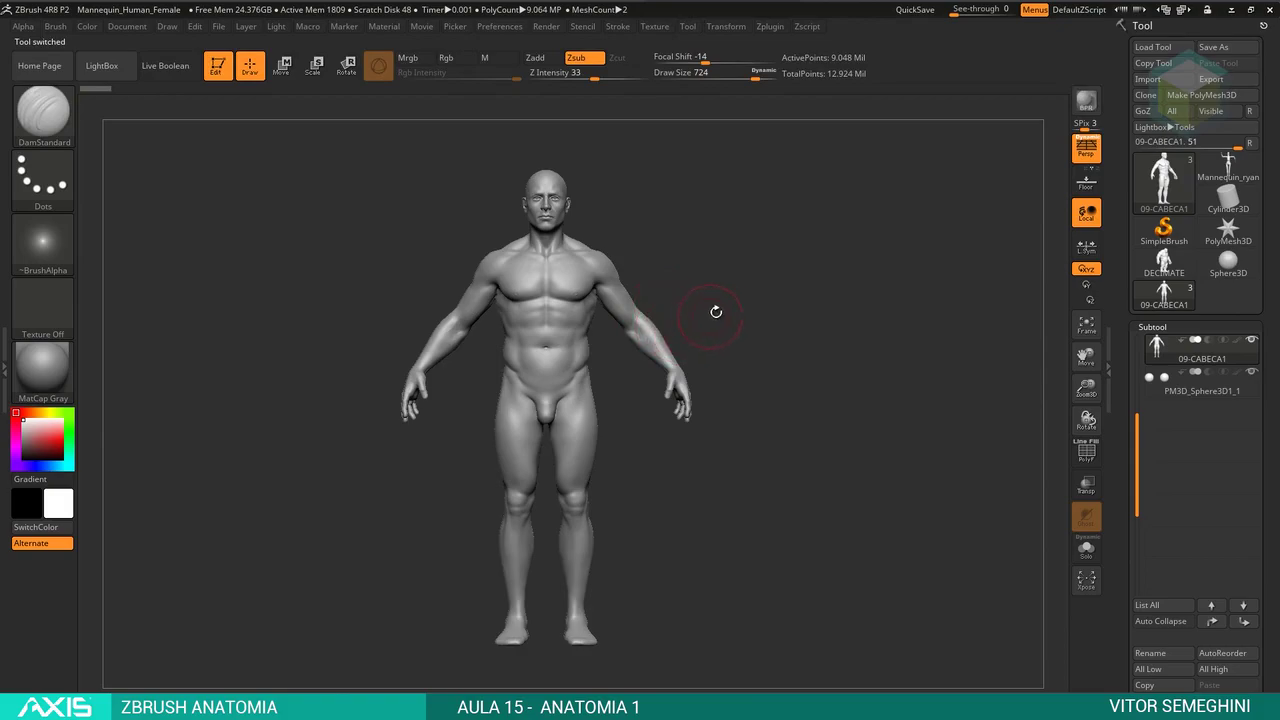
{"action": "scroll", "coordinate": [718, 313], "scroll_direction": "down", "scroll_amount": 2}
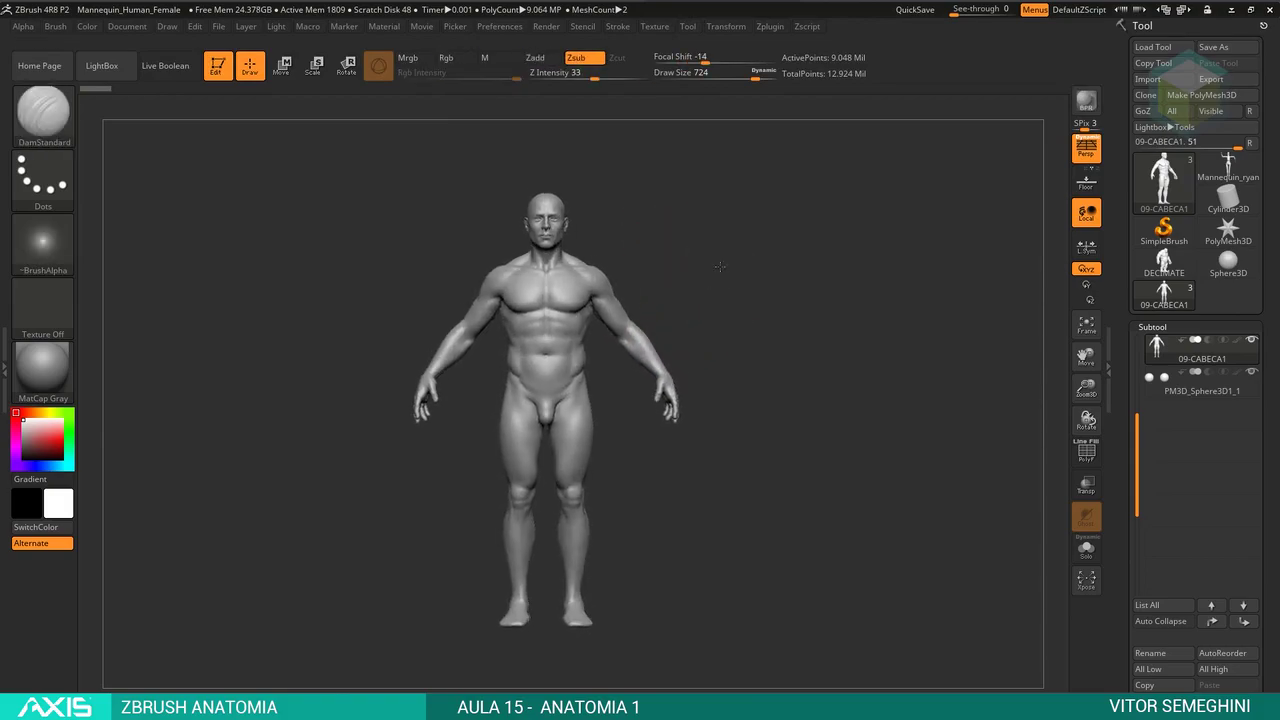
{"action": "key", "text": "f"}
{"action": "left_click_drag", "start_coordinate": [730, 270], "coordinate": [797, 297]}
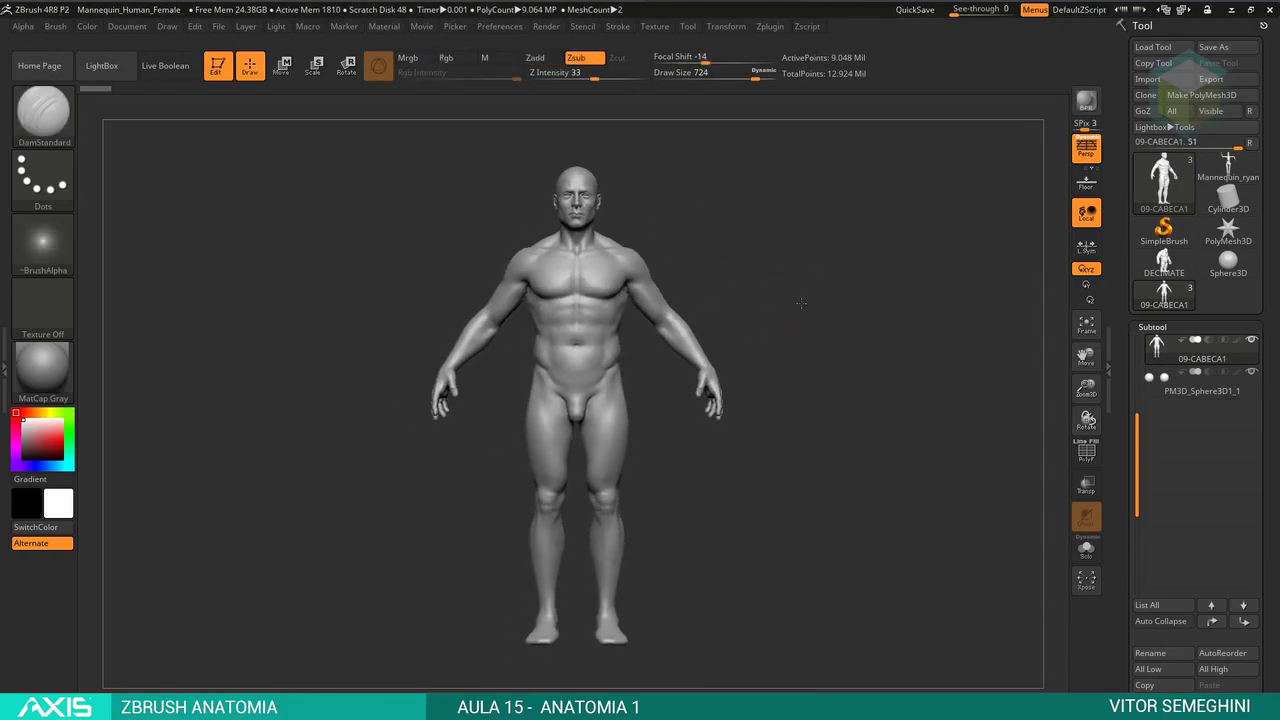
{"action": "scroll", "coordinate": [1200, 450], "scroll_direction": "down", "scroll_amount": 5}
Step: Drop the mannequin to subdivision level 2 and delete the levels below it
{"action": "left_click_drag", "start_coordinate": [1175, 620], "coordinate": [1152, 622]}
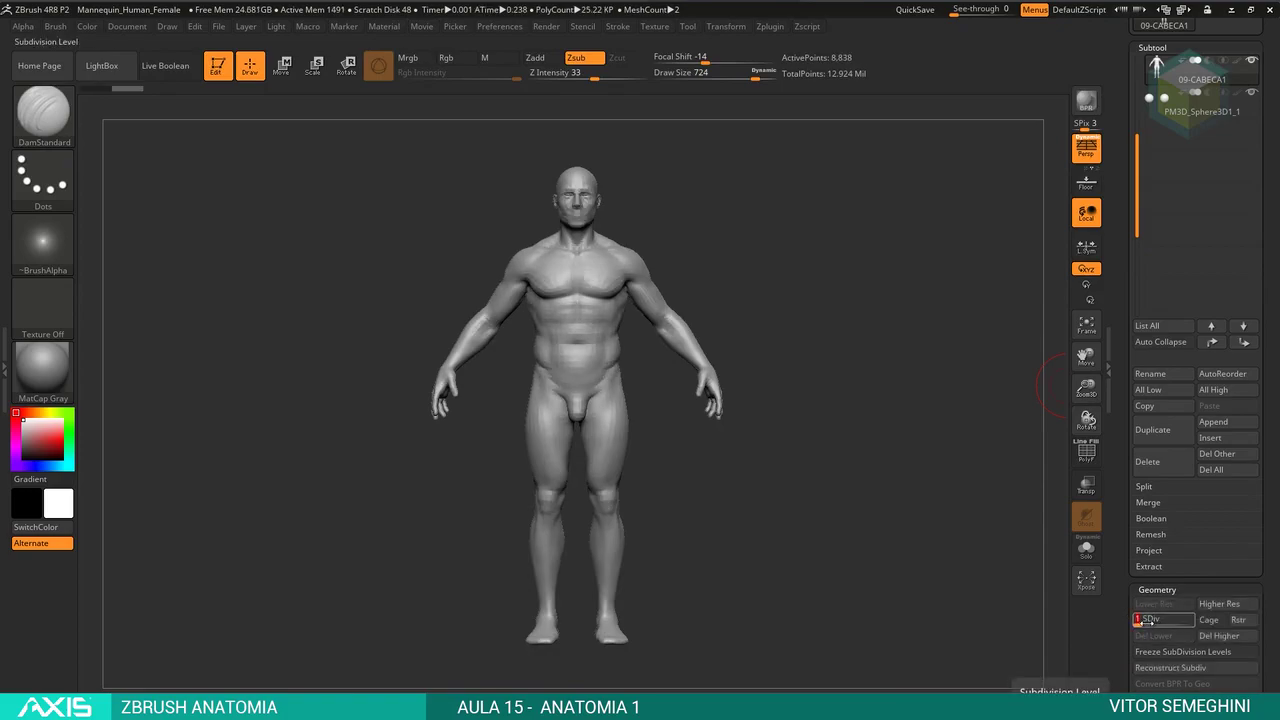
{"action": "mouse_move", "coordinate": [1148, 621]}
{"action": "left_mouse_down"}
{"action": "mouse_move", "coordinate": [1166, 624]}
{"action": "mouse_move", "coordinate": [1150, 622]}
{"action": "left_mouse_up"}
{"action": "mouse_move", "coordinate": [872, 360]}
{"action": "left_mouse_down", "text": "alt"}
{"action": "mouse_move", "coordinate": [904, 403]}
{"action": "mouse_move", "coordinate": [908, 357]}
{"action": "left_mouse_up", "text": "alt"}
{"action": "mouse_move", "coordinate": [1150, 621]}
{"action": "left_mouse_down"}
{"action": "mouse_move", "coordinate": [1180, 625]}
{"action": "mouse_move", "coordinate": [1150, 622]}
{"action": "left_mouse_up"}
{"action": "left_click_drag", "start_coordinate": [949, 443], "coordinate": [1032, 481]}
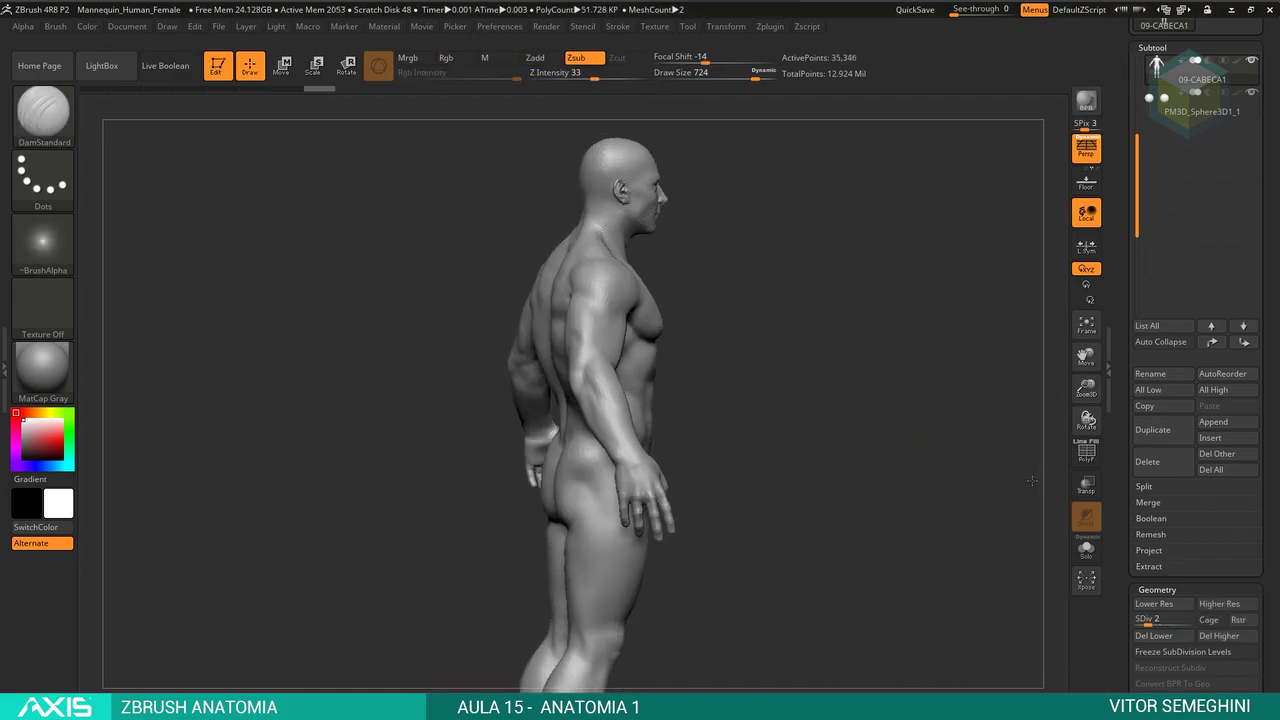
{"action": "mouse_move", "coordinate": [957, 440]}
{"action": "left_mouse_down", "text": "shift"}
{"action": "mouse_move", "coordinate": [926, 440]}
{"action": "mouse_move", "coordinate": [991, 443]}
{"action": "left_mouse_up", "text": "shift"}
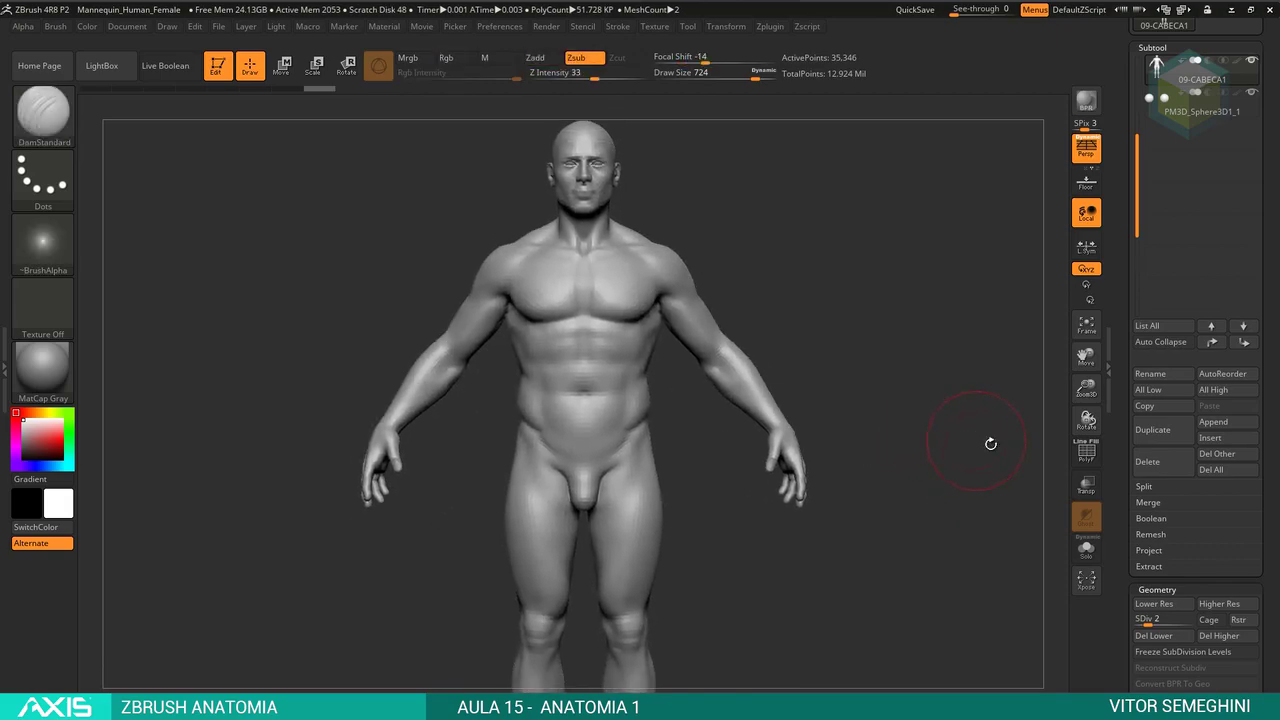
{"action": "left_click", "coordinate": [1194, 638]}
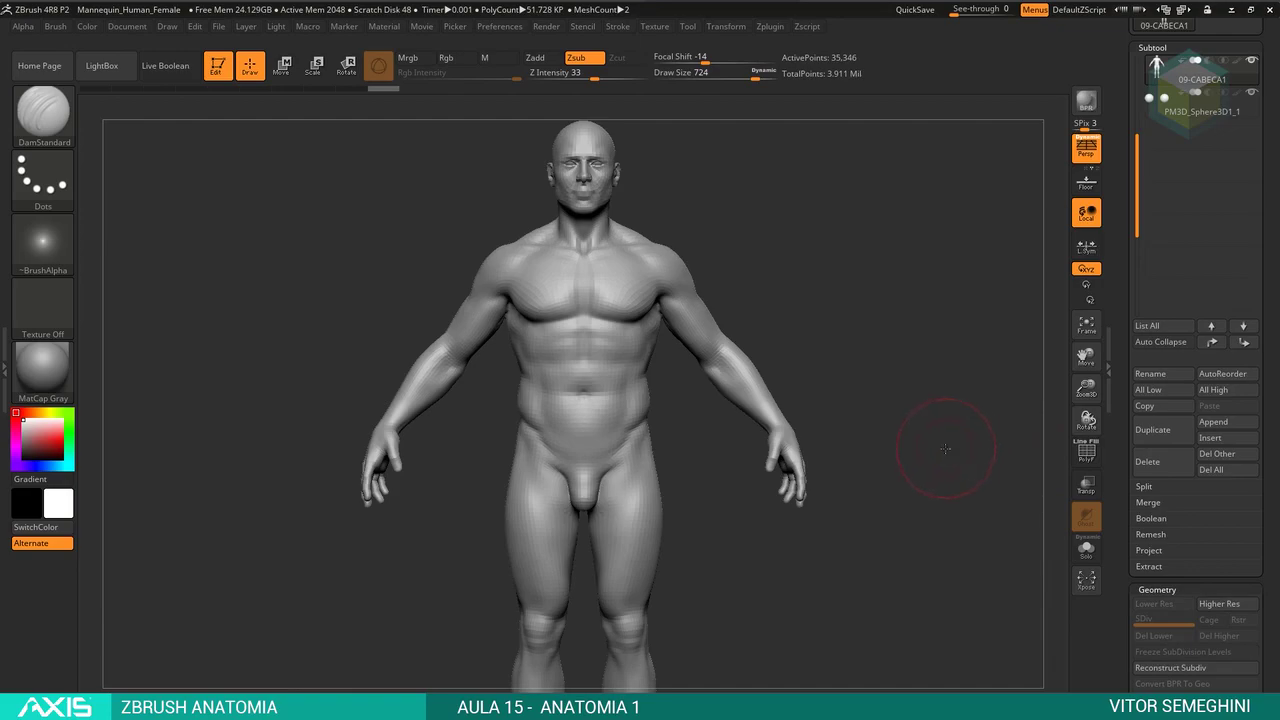
{"action": "left_click_drag", "start_coordinate": [945, 449], "coordinate": [882, 345], "text": "alt"}
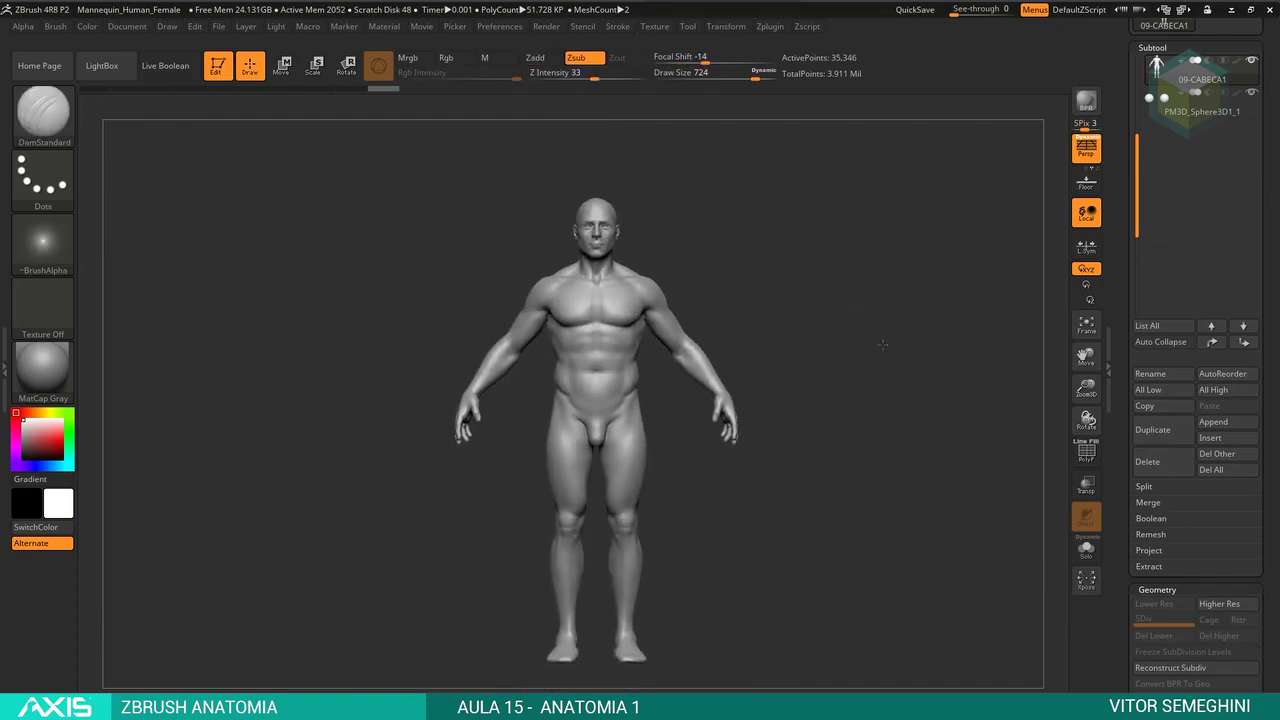
{"action": "left_click_drag", "start_coordinate": [882, 345], "coordinate": [875, 341], "text": "alt"}
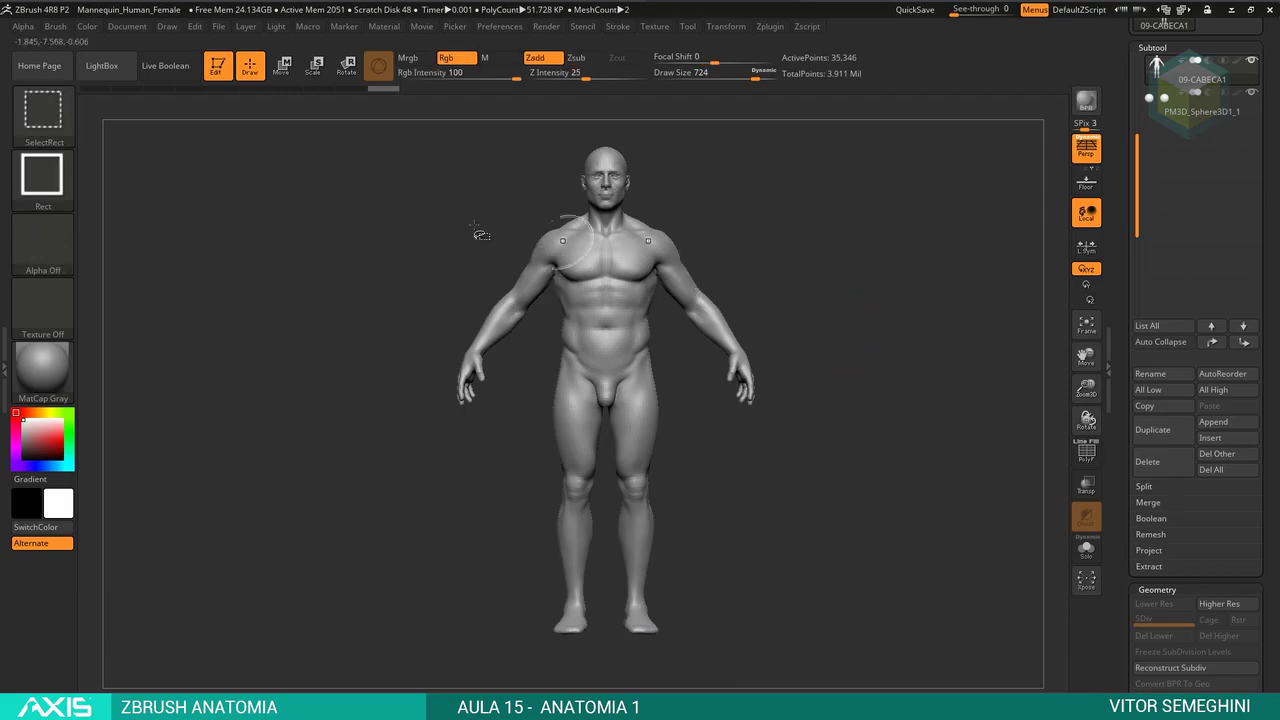
Step: Pick the TrimCurve brush and cut away the legs and right forearm
{"action": "left_click", "coordinate": [30, 112], "text": "ctrl+shift"}
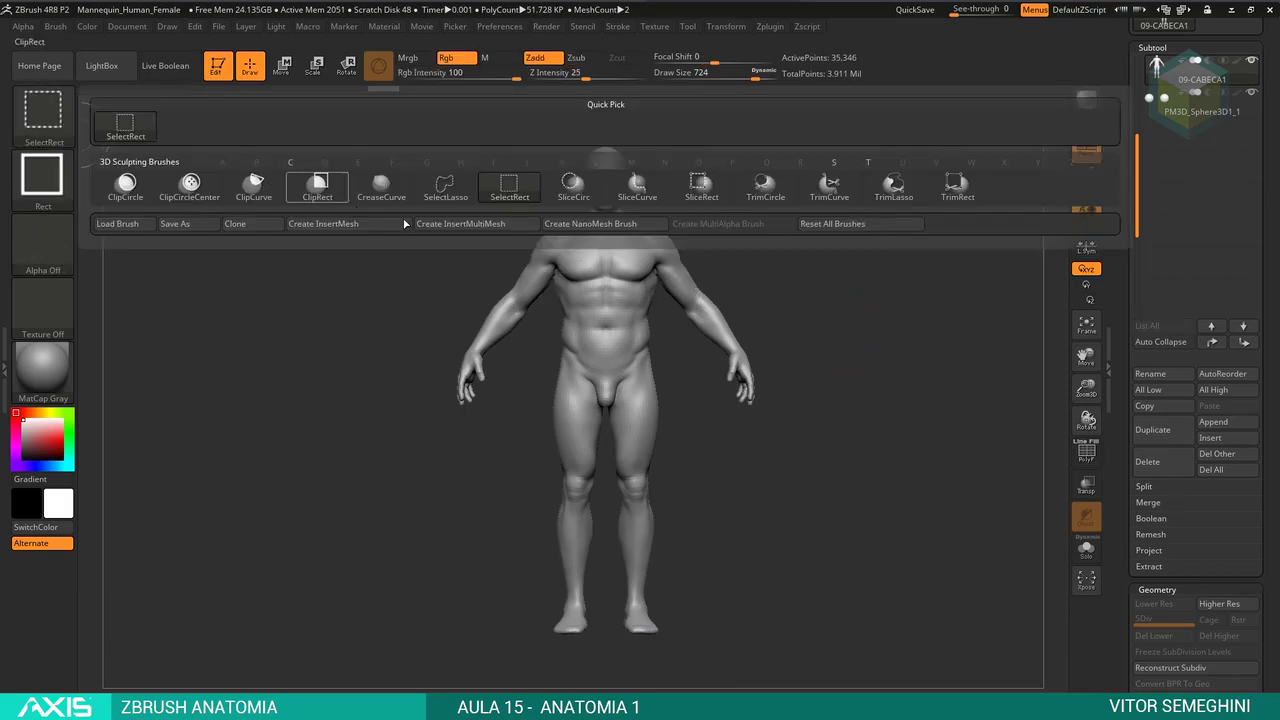
{"action": "left_click", "coordinate": [829, 185]}
{"action": "key", "text": "ctrl+shift"}
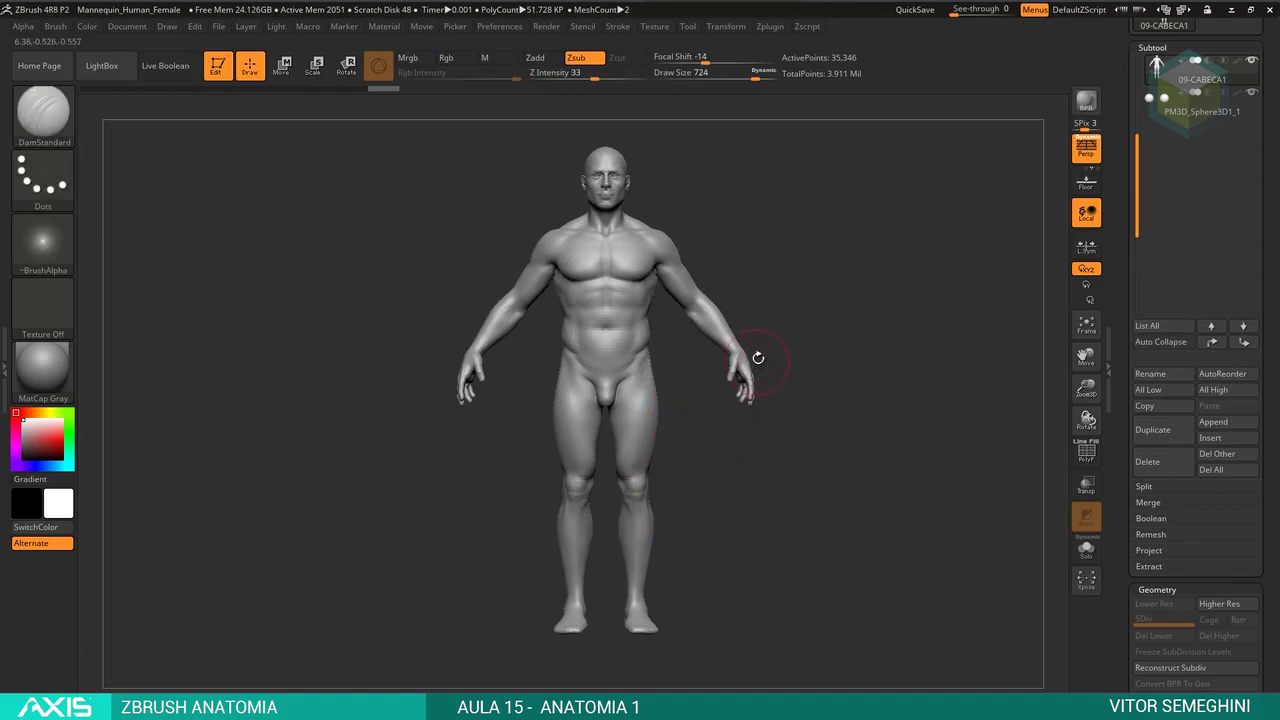
{"action": "left_click_drag", "start_coordinate": [763, 329], "coordinate": [545, 478], "text": "ctrl+shift"}
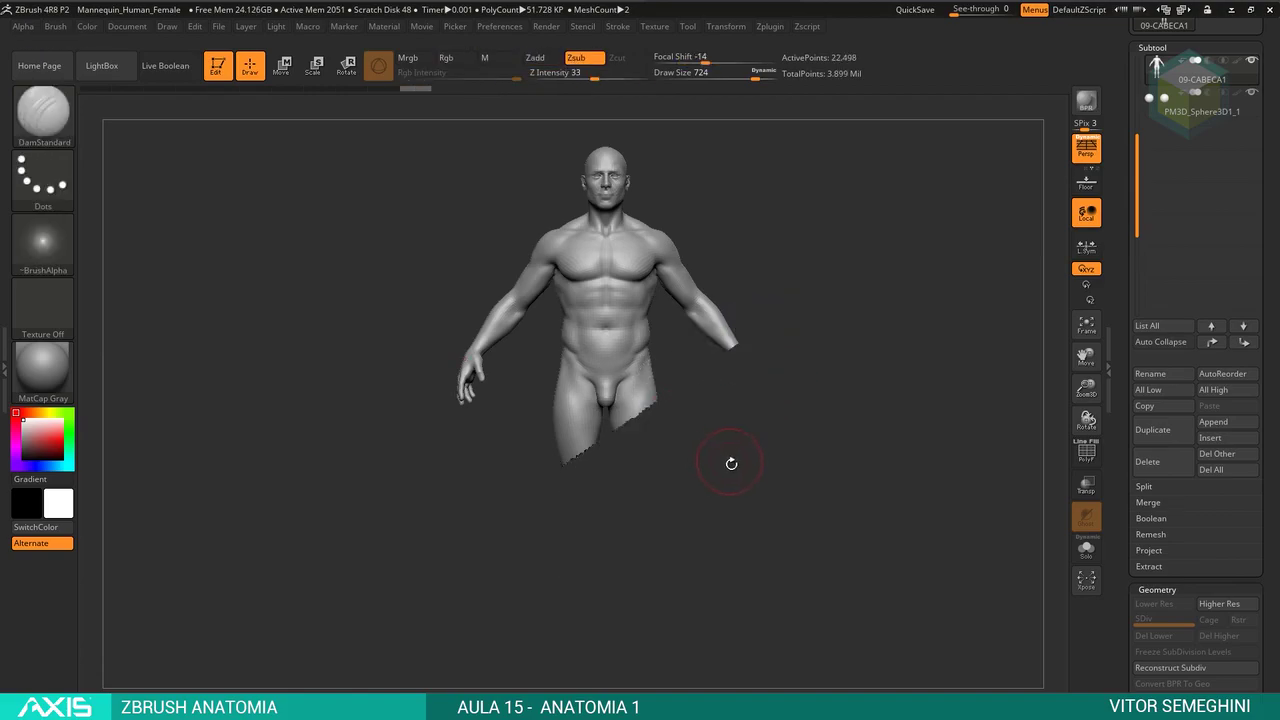
{"action": "right_click_drag", "start_coordinate": [740, 427], "coordinate": [694, 477], "text": "ctrl"}
Step: Trim across the thighs and left forearm, then delete the hidden geometry
{"action": "key", "text": "ctrl+shift"}
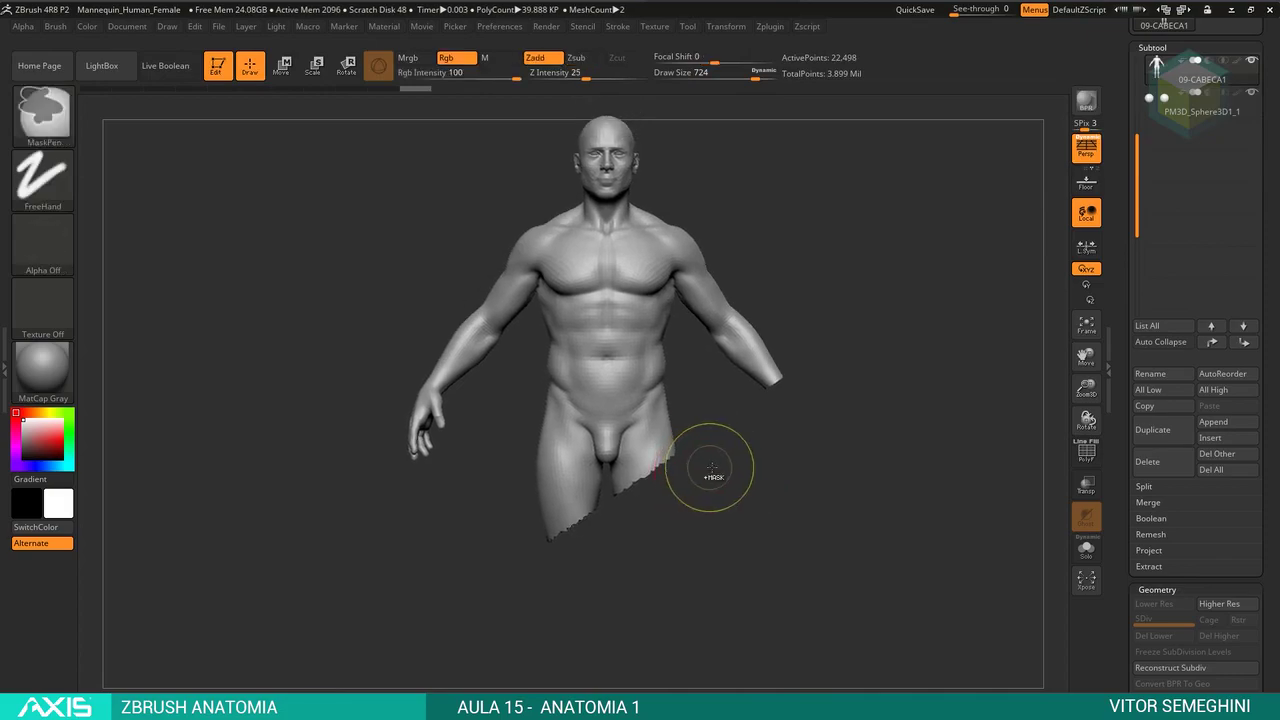
{"action": "left_click_drag", "start_coordinate": [714, 423], "coordinate": [495, 424], "text": "ctrl+shift"}
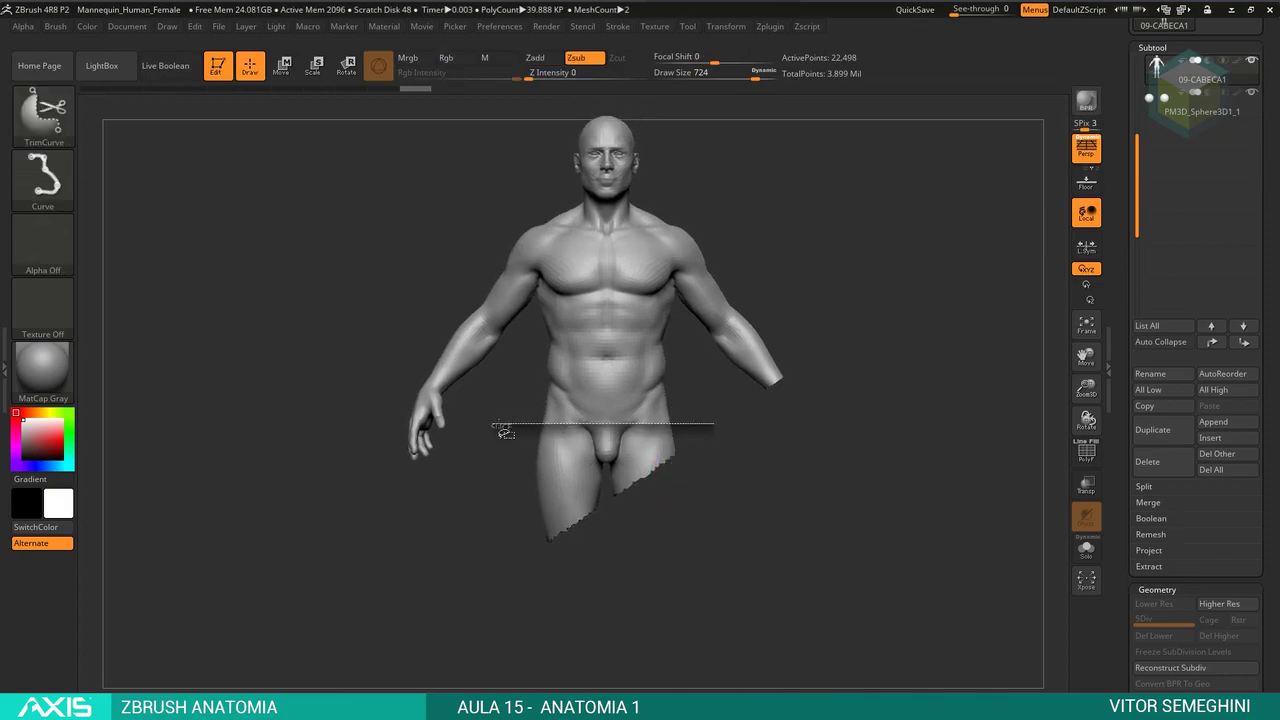
{"action": "left_click_drag", "start_coordinate": [337, 420], "coordinate": [403, 458], "text": "ctrl+shift"}
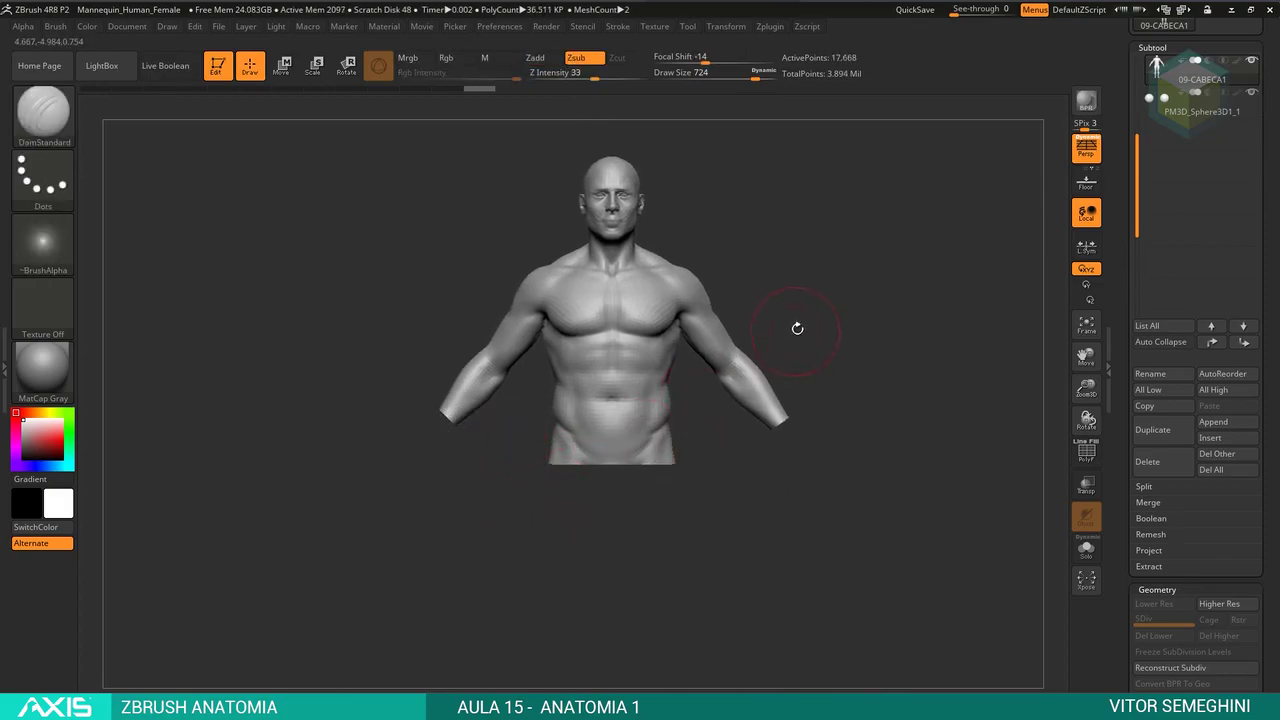
{"action": "left_click_drag", "start_coordinate": [797, 326], "coordinate": [865, 329]}
{"action": "scroll", "coordinate": [1264, 349], "scroll_direction": "down", "scroll_amount": 5}
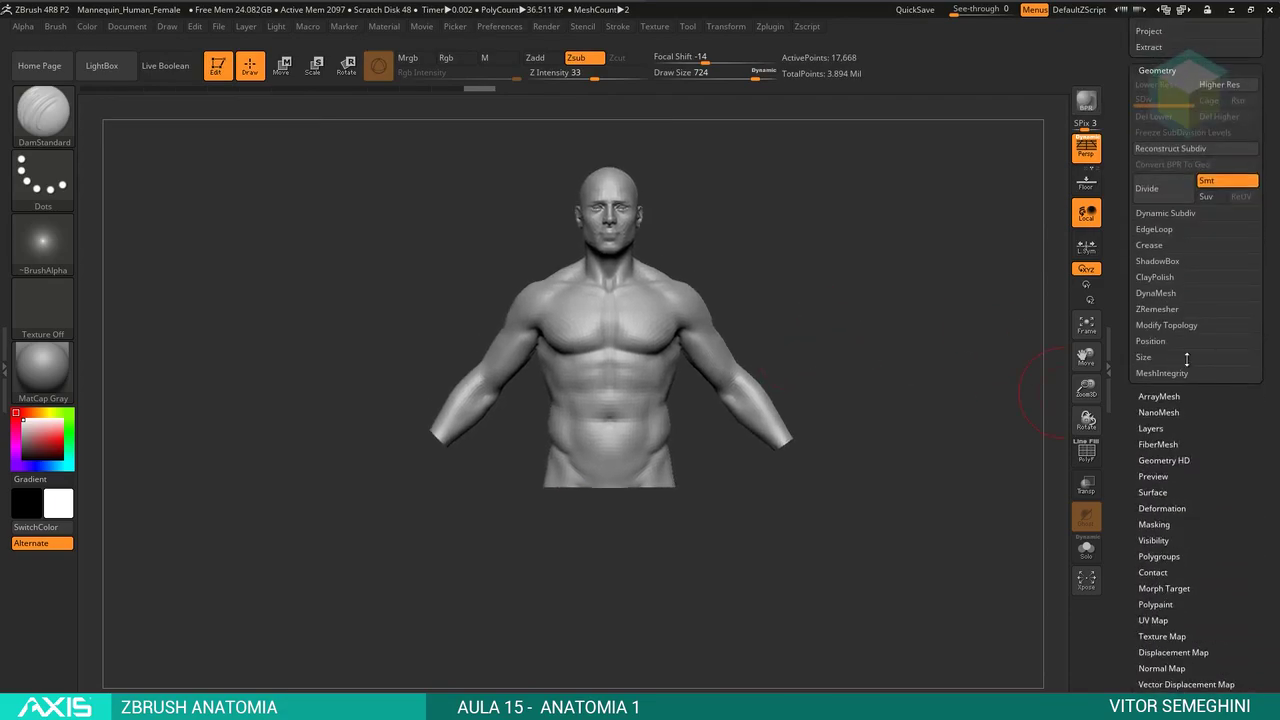
{"action": "left_click", "coordinate": [1168, 325]}
{"action": "left_click", "coordinate": [1165, 372]}
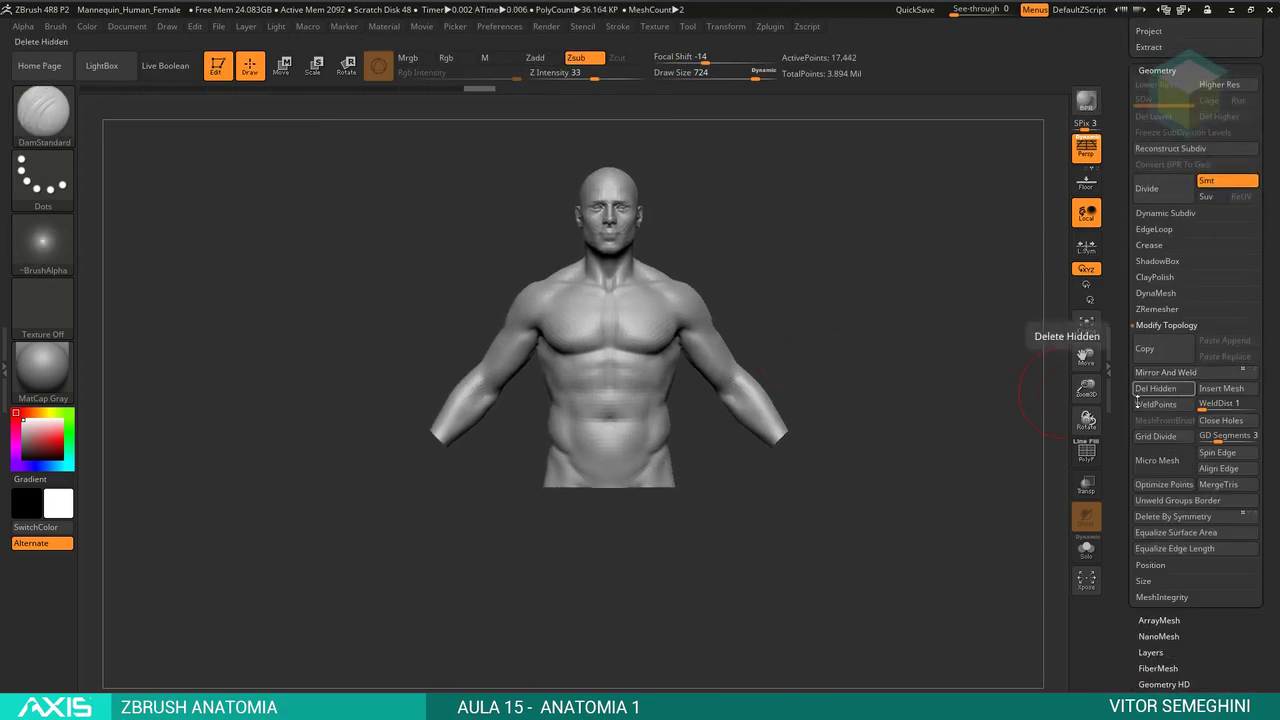
Step: From a front view, smooth the bust's nose, mouth and chin flat into a blank face
{"action": "mouse_move", "coordinate": [826, 356]}
{"action": "left_mouse_down"}
{"action": "mouse_move", "coordinate": [817, 332]}
{"action": "mouse_move", "coordinate": [863, 294]}
{"action": "mouse_move", "coordinate": [749, 317]}
{"action": "mouse_move", "coordinate": [803, 223]}
{"action": "mouse_move", "coordinate": [777, 334]}
{"action": "mouse_move", "coordinate": [752, 336]}
{"action": "mouse_move", "coordinate": [806, 366]}
{"action": "mouse_move", "coordinate": [822, 314]}
{"action": "mouse_move", "coordinate": [737, 340]}
{"action": "mouse_move", "coordinate": [790, 357]}
{"action": "mouse_move", "coordinate": [780, 346]}
{"action": "left_mouse_up"}
{"action": "key", "text": "space"}
{"action": "key", "text": "space"}
{"action": "key", "text": "space"}
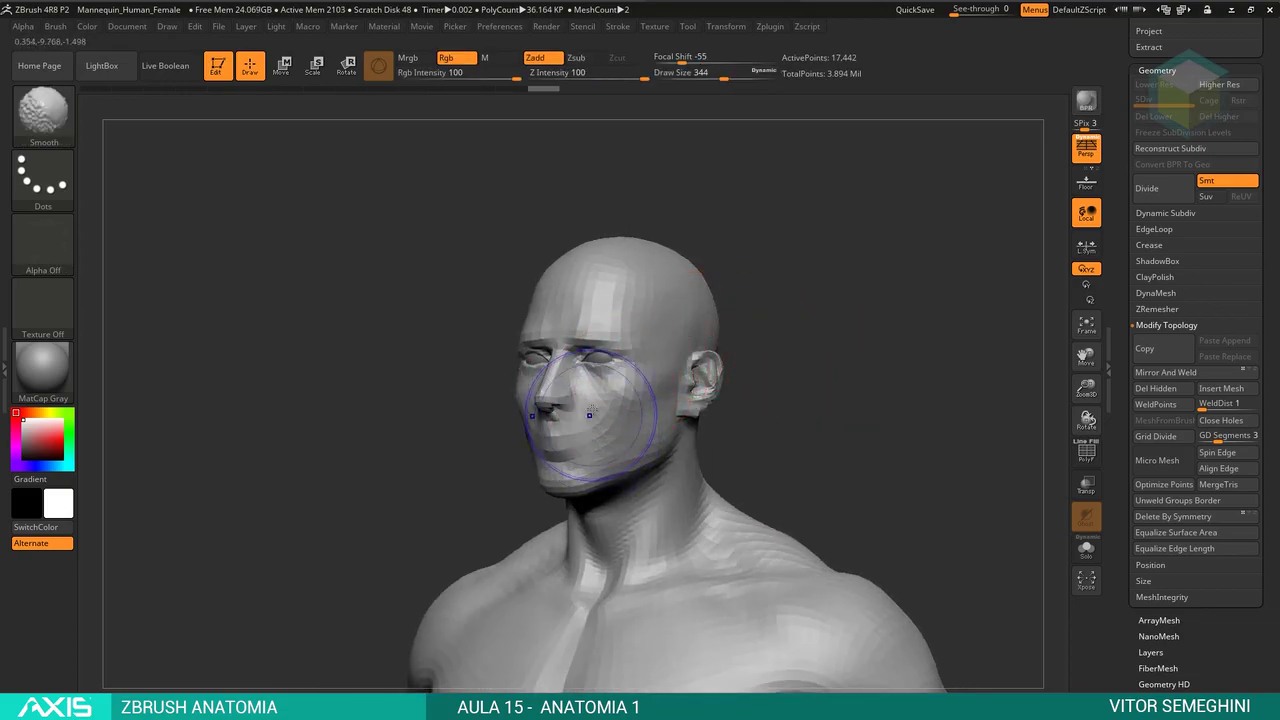
{"action": "left_click_drag", "start_coordinate": [589, 413], "coordinate": [562, 398], "text": "shift"}
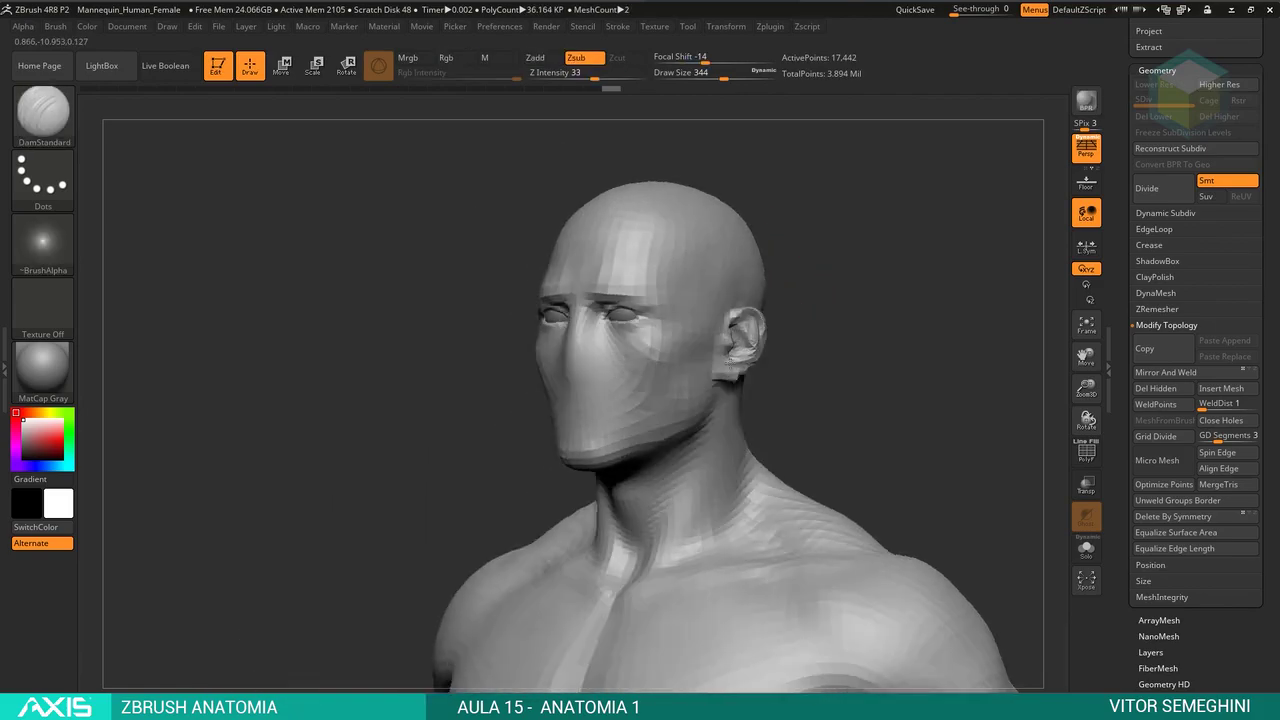
{"action": "mouse_move", "coordinate": [757, 357]}
{"action": "left_mouse_down"}
{"action": "mouse_move", "coordinate": [897, 282]}
{"action": "mouse_move", "coordinate": [851, 282]}
{"action": "mouse_move", "coordinate": [854, 303]}
{"action": "left_mouse_up"}
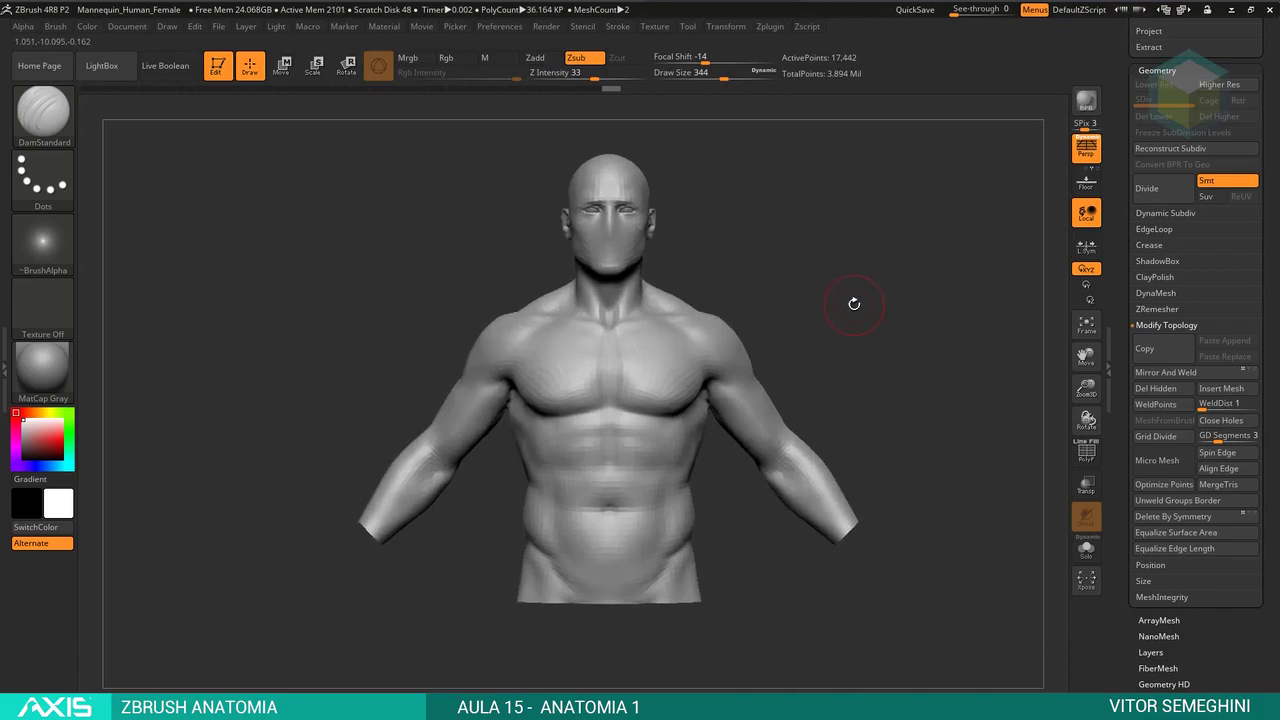